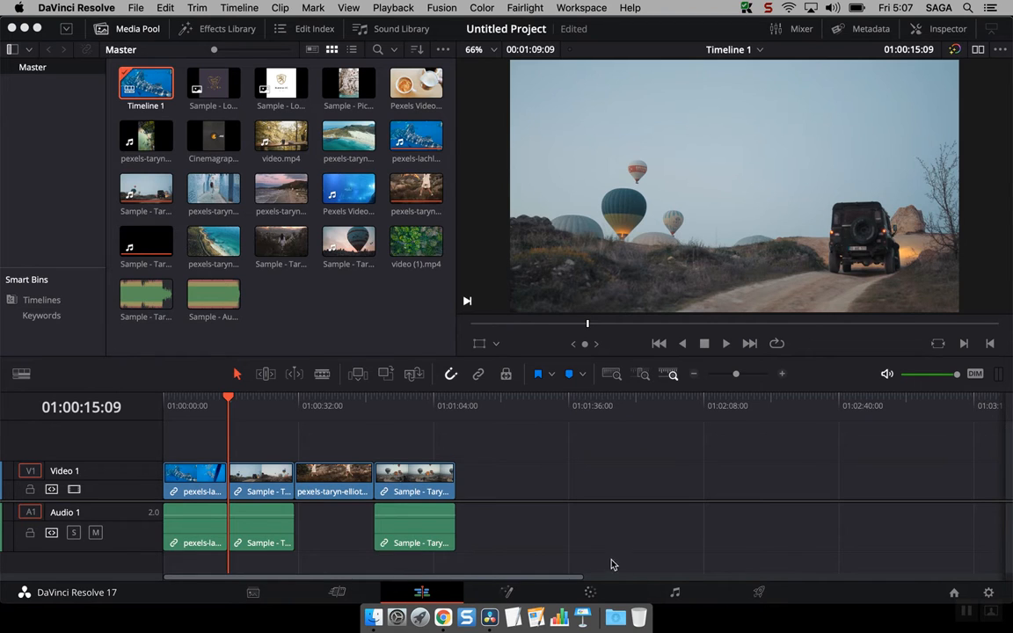
Switch to the Color page to grade the hot-air-balloon and jeep clip
click(590, 594)
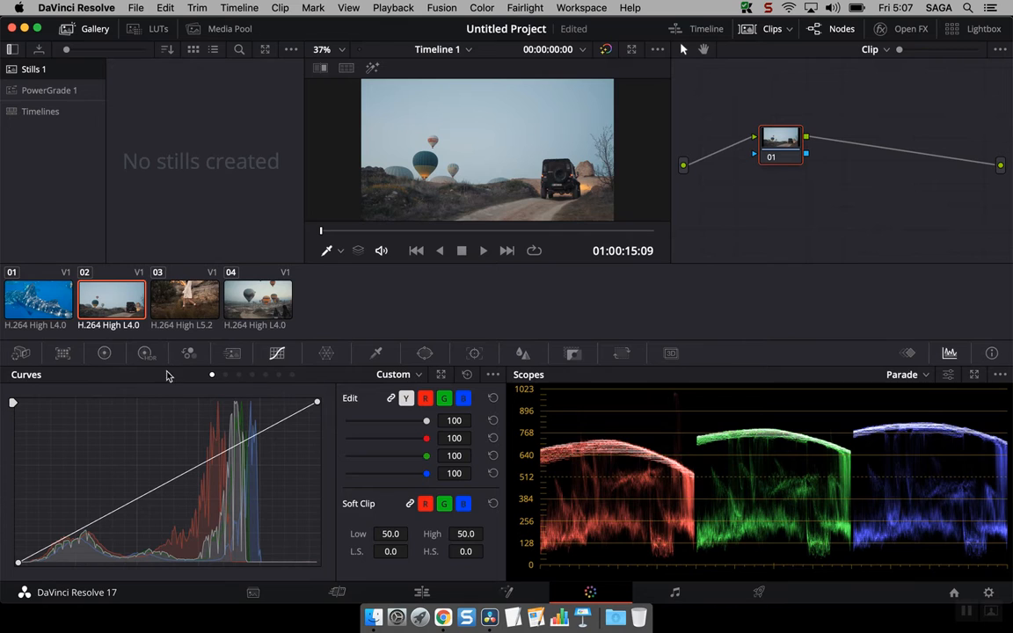
click(104, 353)
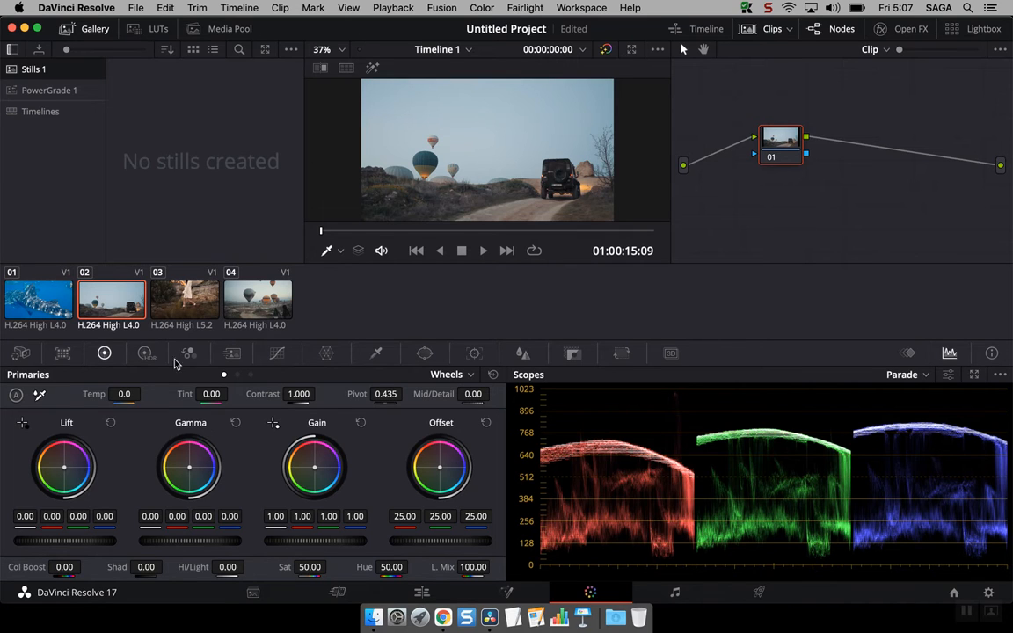
click(278, 355)
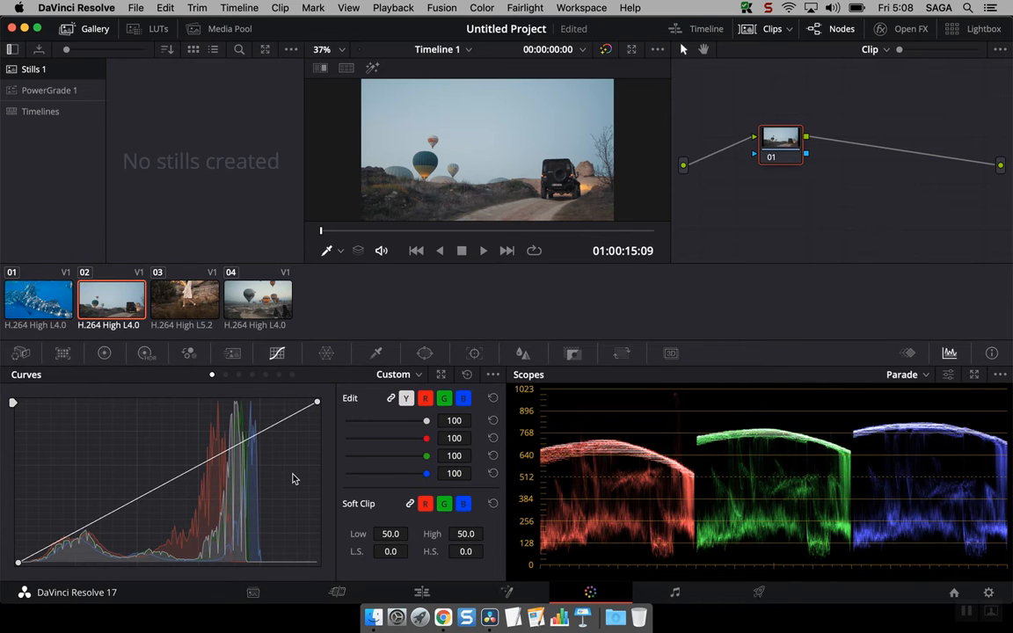
Save the project with Cmd+S
key(super+s)
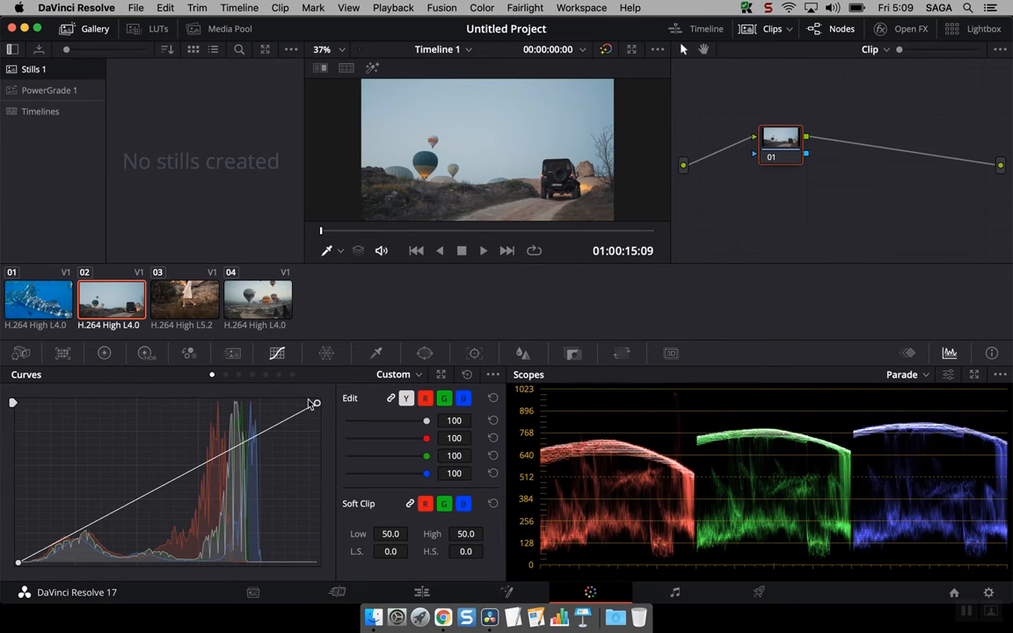
drag(314, 403, 267, 402)
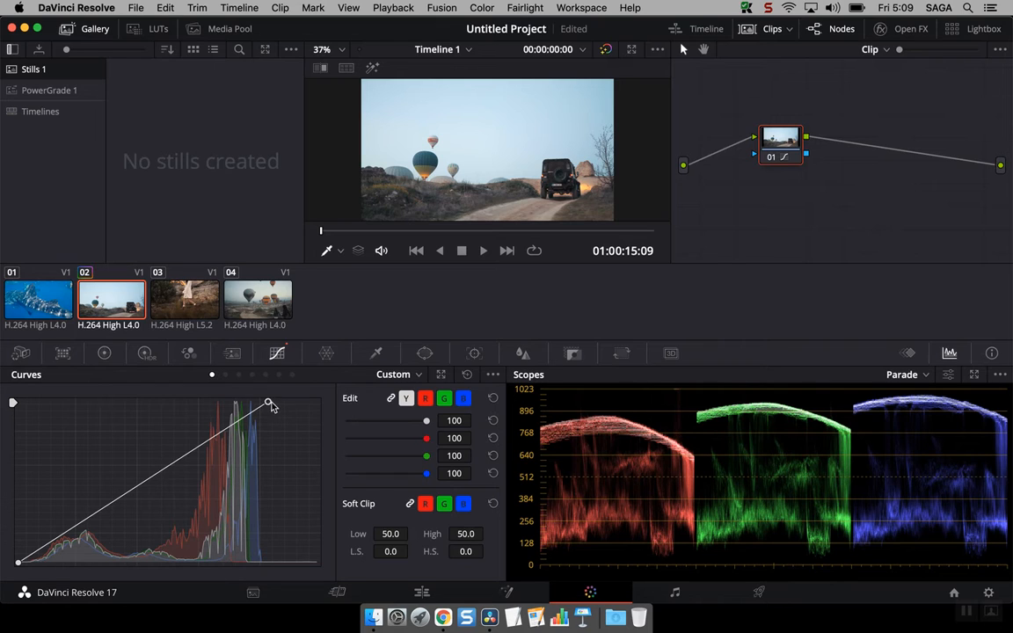
mouse_move(267, 404)
mouse_down()
mouse_move(320, 404)
mouse_move(273, 402)
mouse_up()
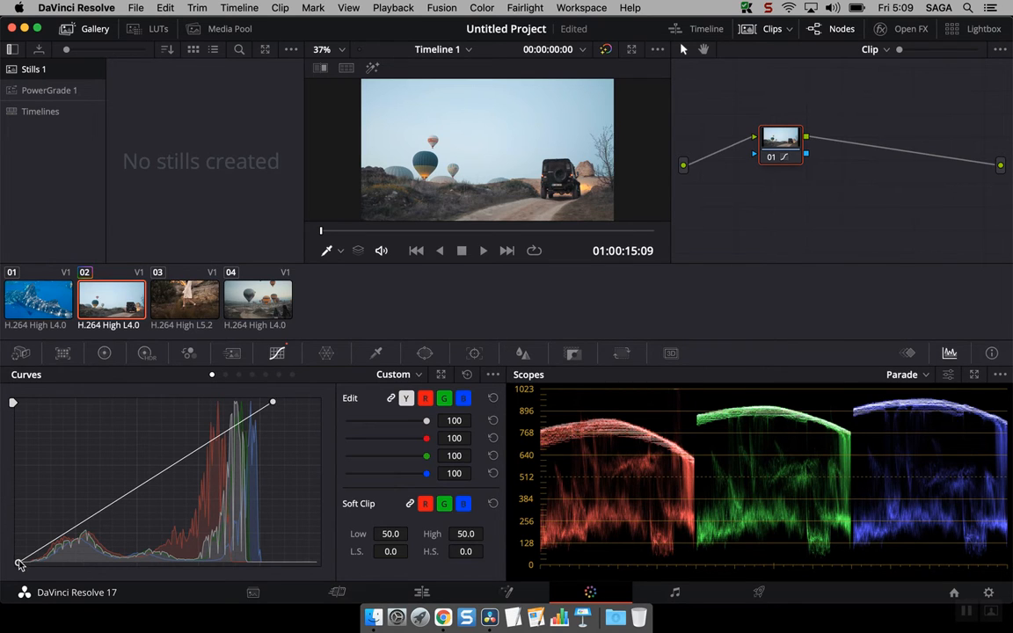
mouse_move(19, 563)
mouse_down()
mouse_move(50, 564)
mouse_move(18, 569)
mouse_up()
drag(273, 403, 305, 402)
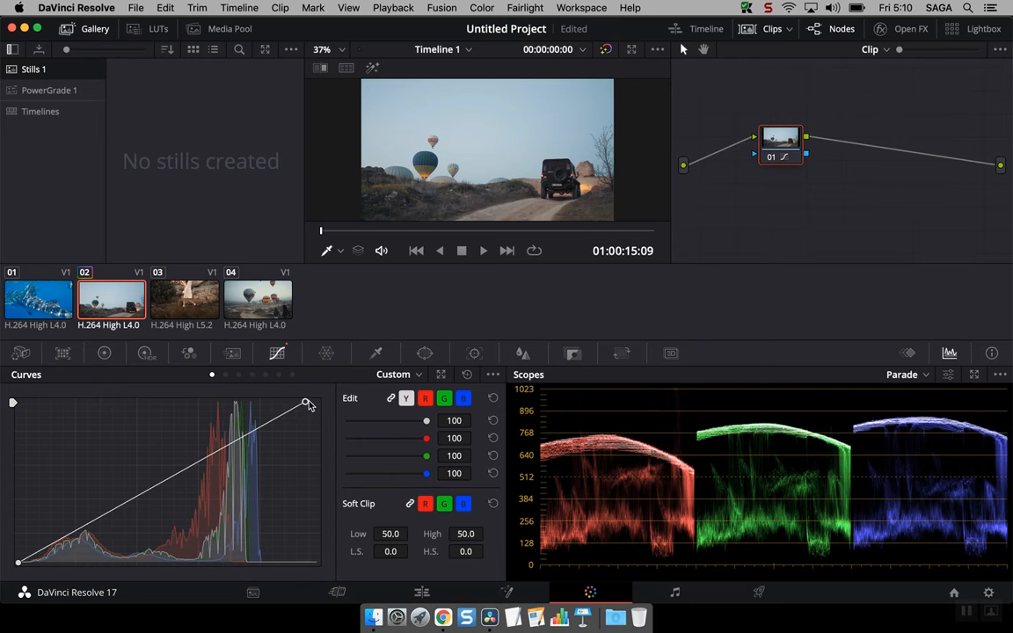
mouse_move(305, 403)
mouse_down()
mouse_move(271, 402)
mouse_move(316, 403)
mouse_up()
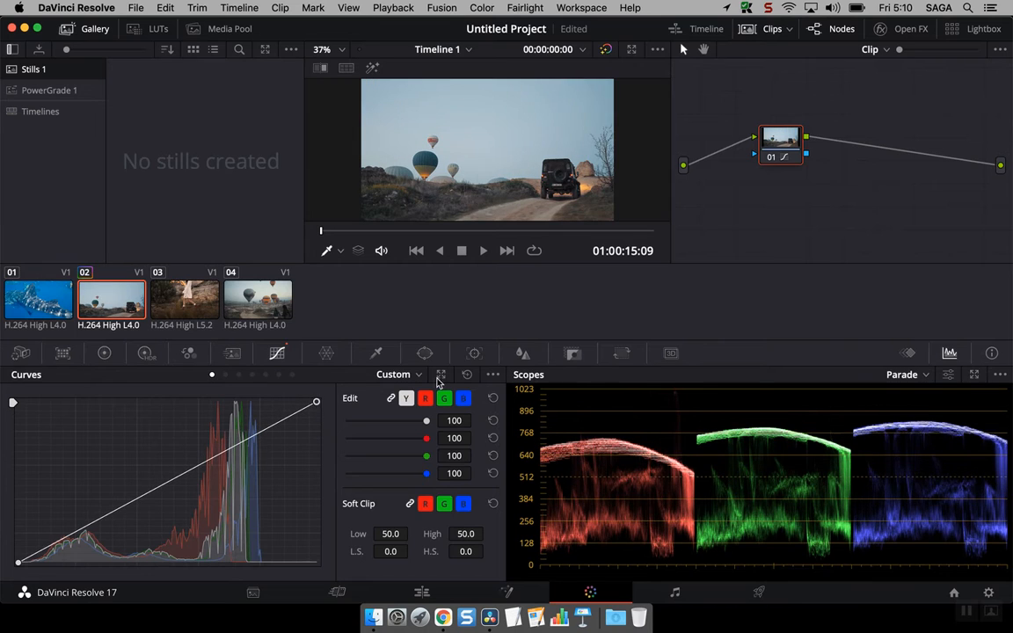
click(469, 376)
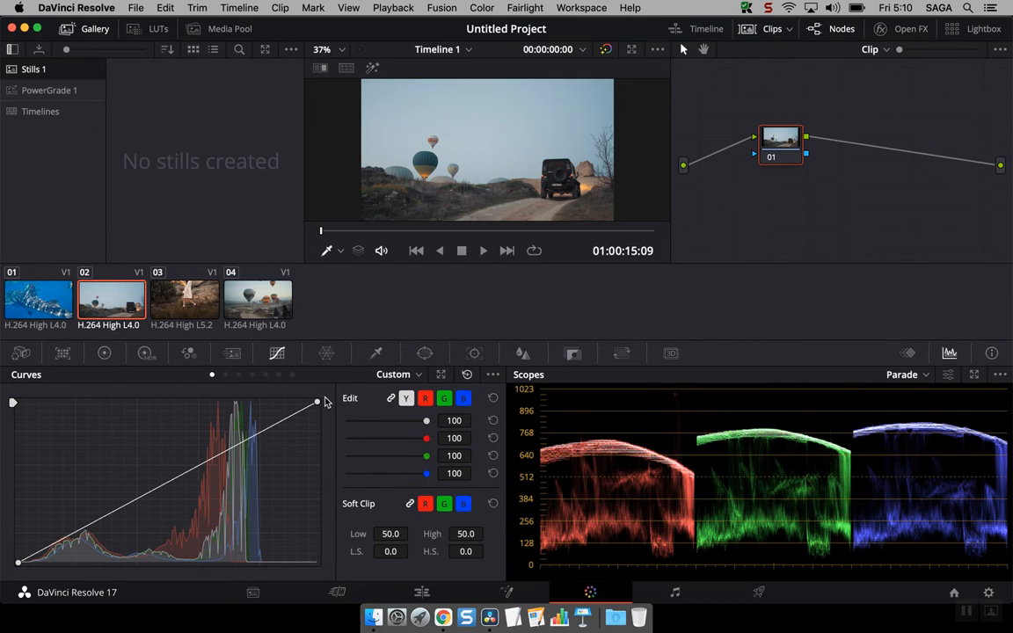
Add a highlight point to the luma curve and lift it into a gentle roll-off
click(266, 431)
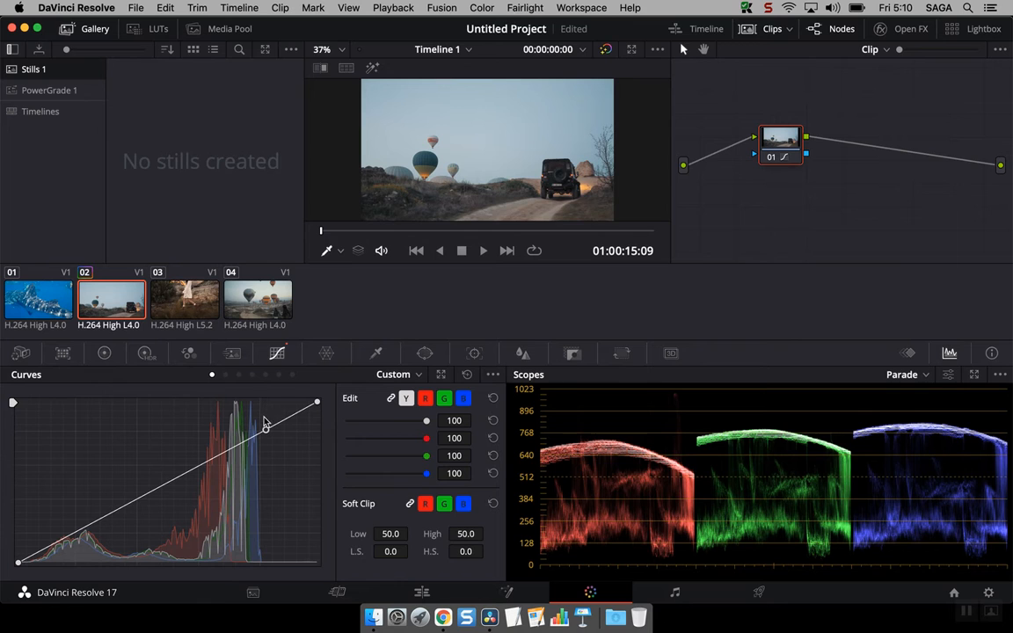
mouse_move(266, 431)
mouse_down()
mouse_move(267, 407)
mouse_move(281, 417)
mouse_move(275, 406)
mouse_move(255, 421)
mouse_move(265, 413)
mouse_up()
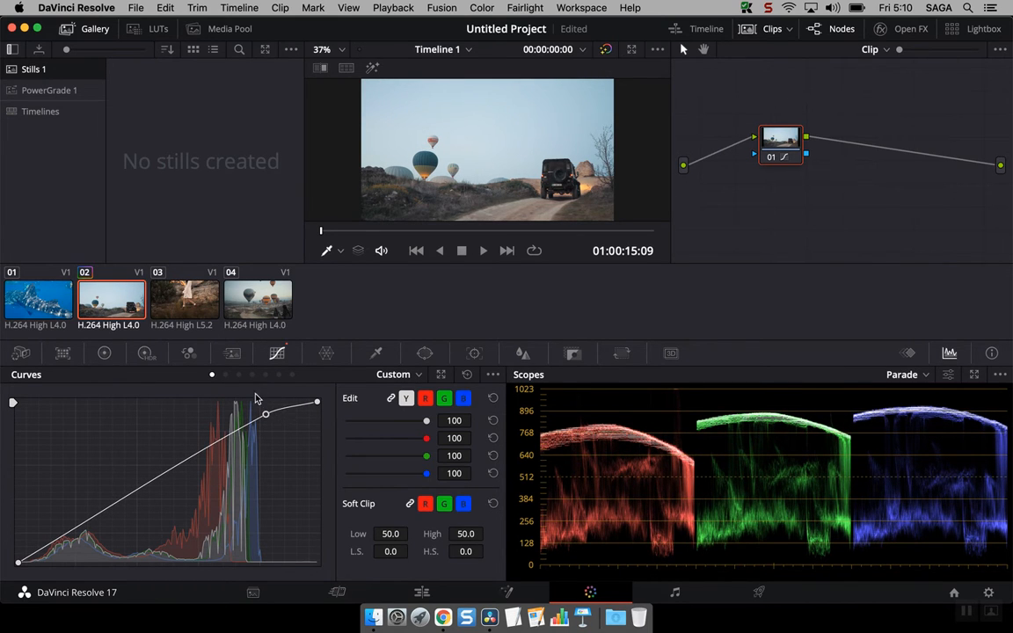
click(493, 374)
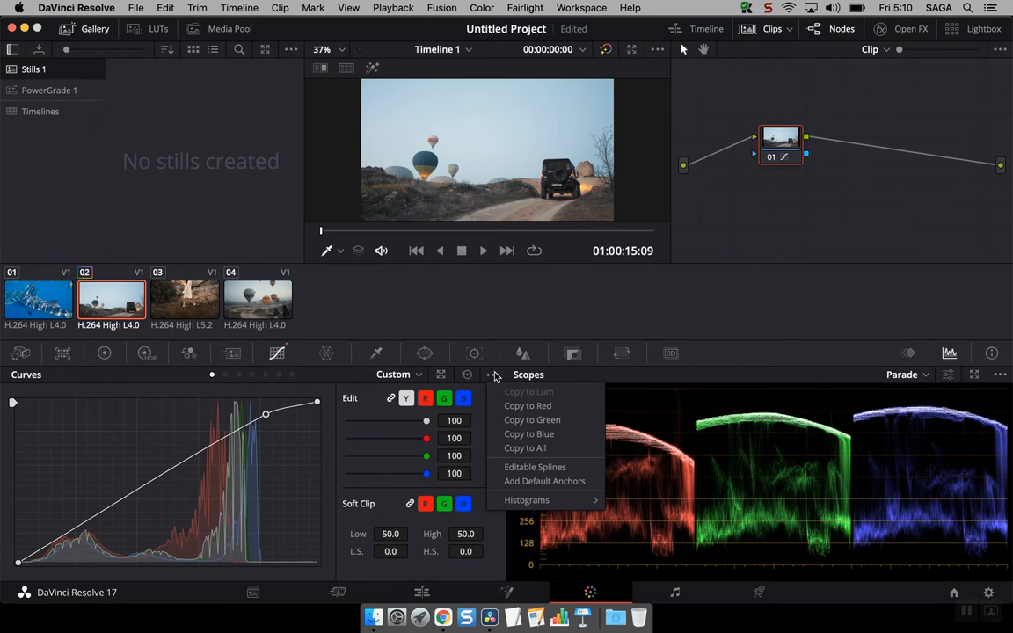
Enable Editable Splines, shape the luma curve with Bezier tangents and black point, then reset it
click(547, 469)
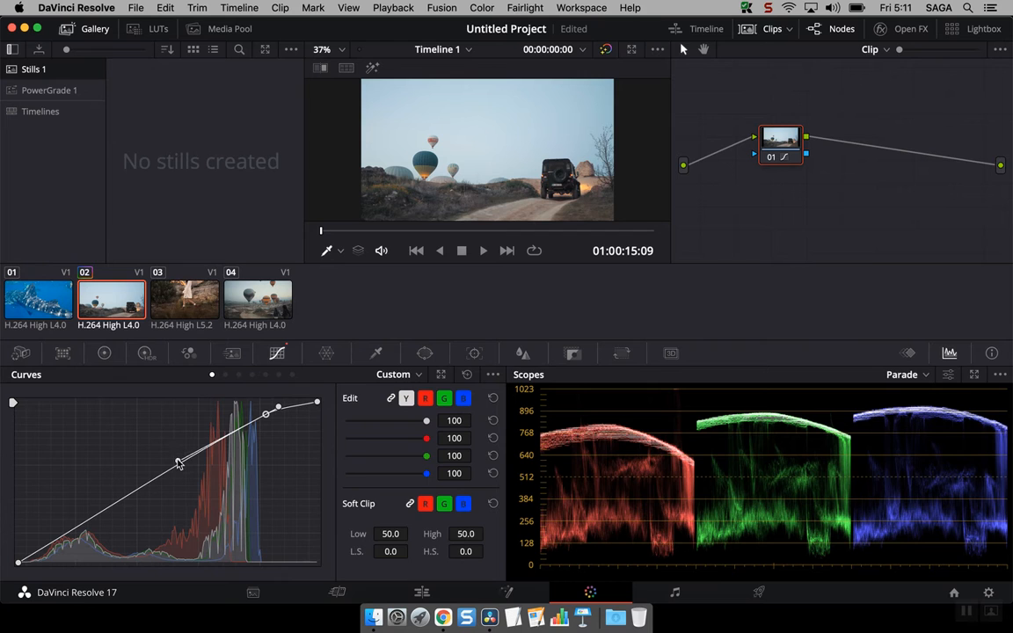
drag(178, 464, 213, 426)
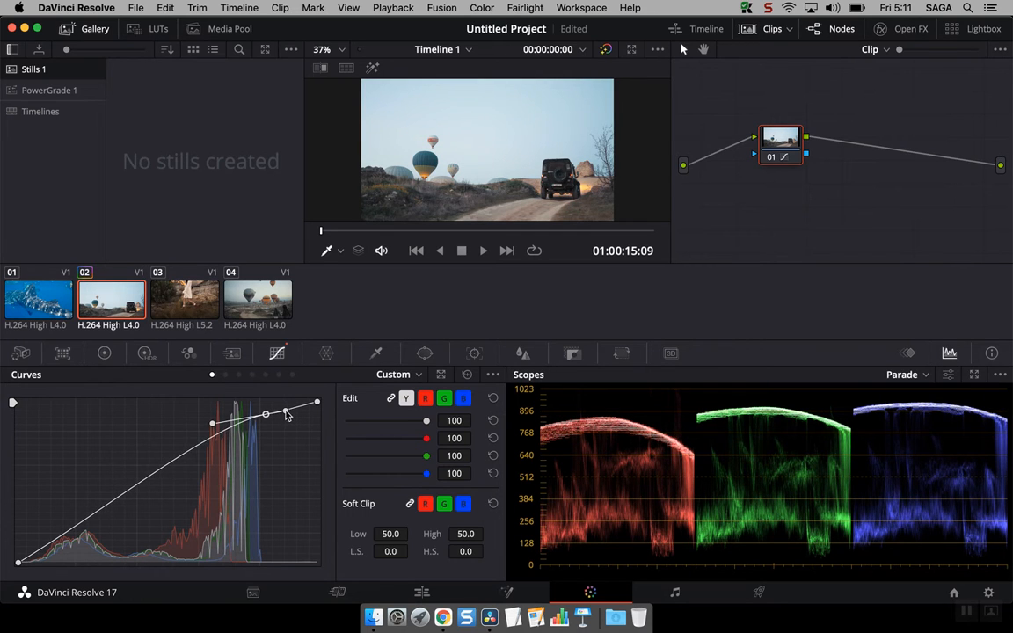
mouse_move(283, 412)
mouse_down()
mouse_move(286, 424)
mouse_move(283, 406)
mouse_move(267, 407)
mouse_up()
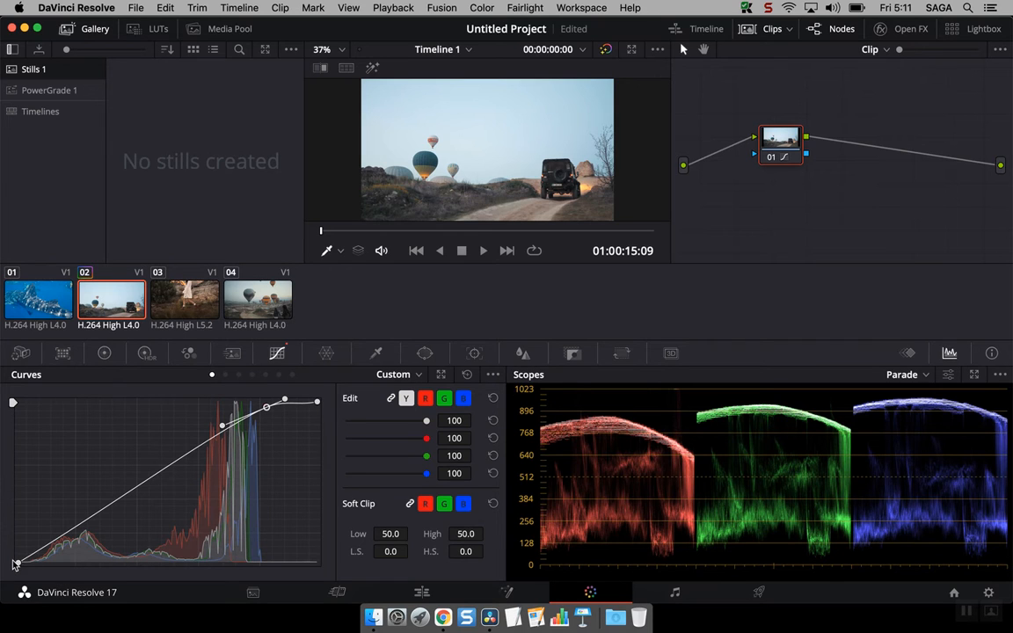
drag(16, 565, 27, 563)
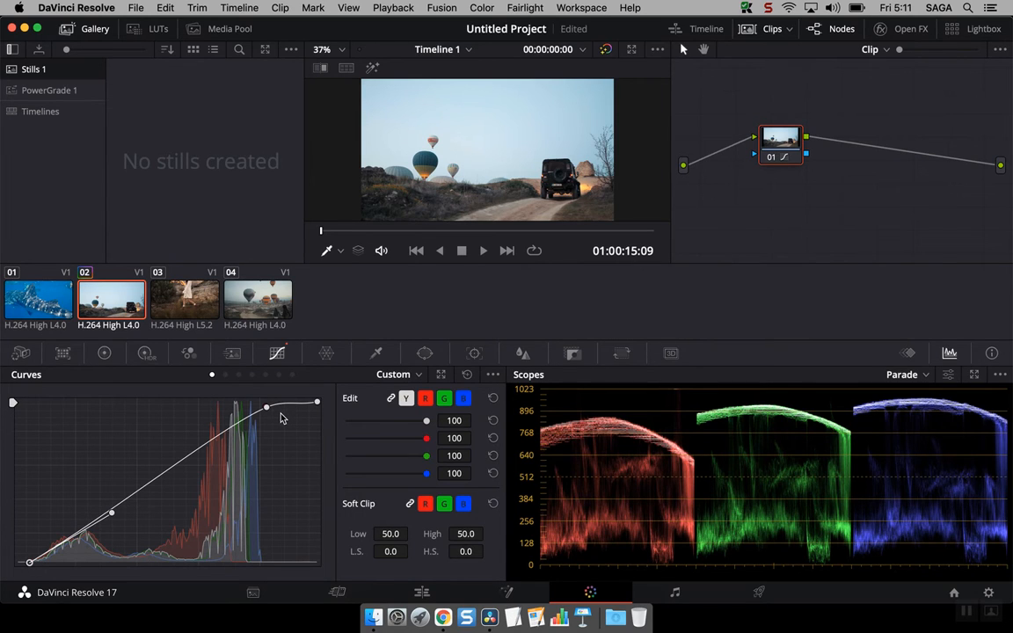
click(467, 375)
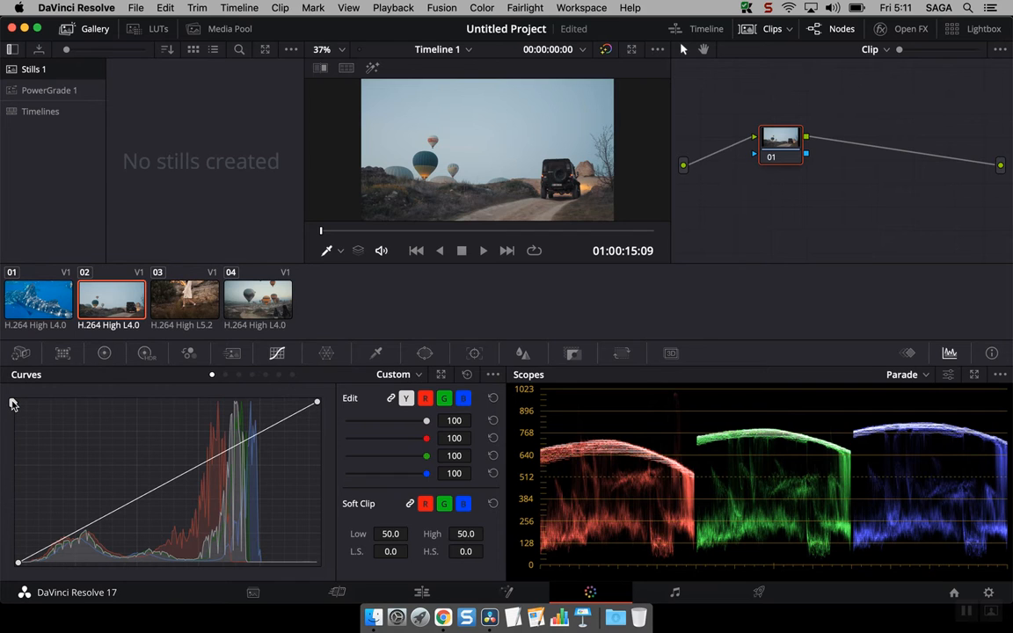
Try the soft-clip limits and white point, leaving a straight luma curve with a midpoint
drag(13, 403, 17, 420)
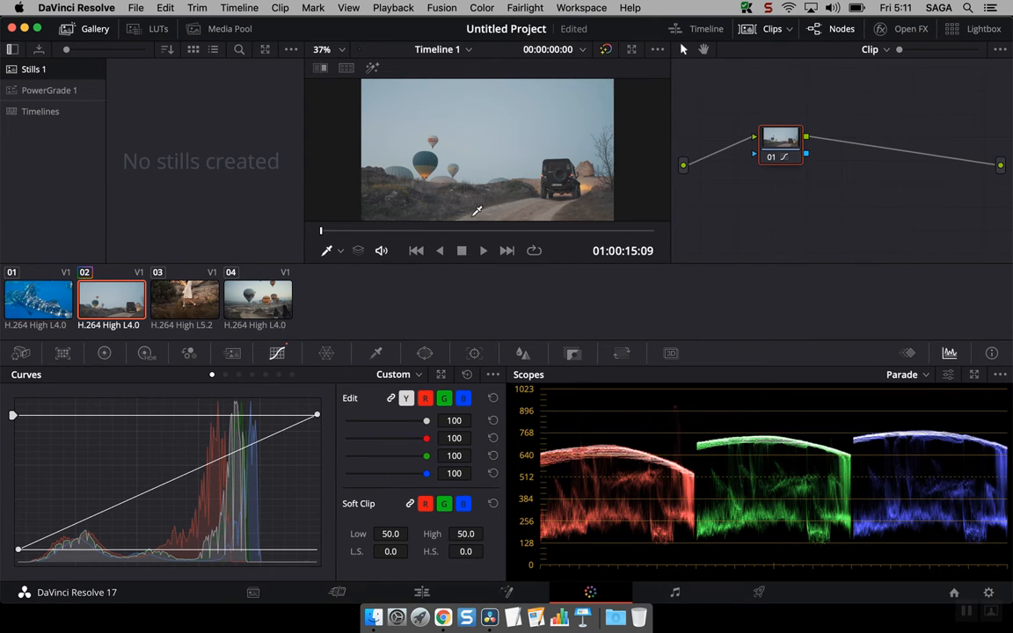
mouse_move(13, 419)
mouse_down()
mouse_move(23, 429)
mouse_move(12, 392)
mouse_move(13, 402)
mouse_up()
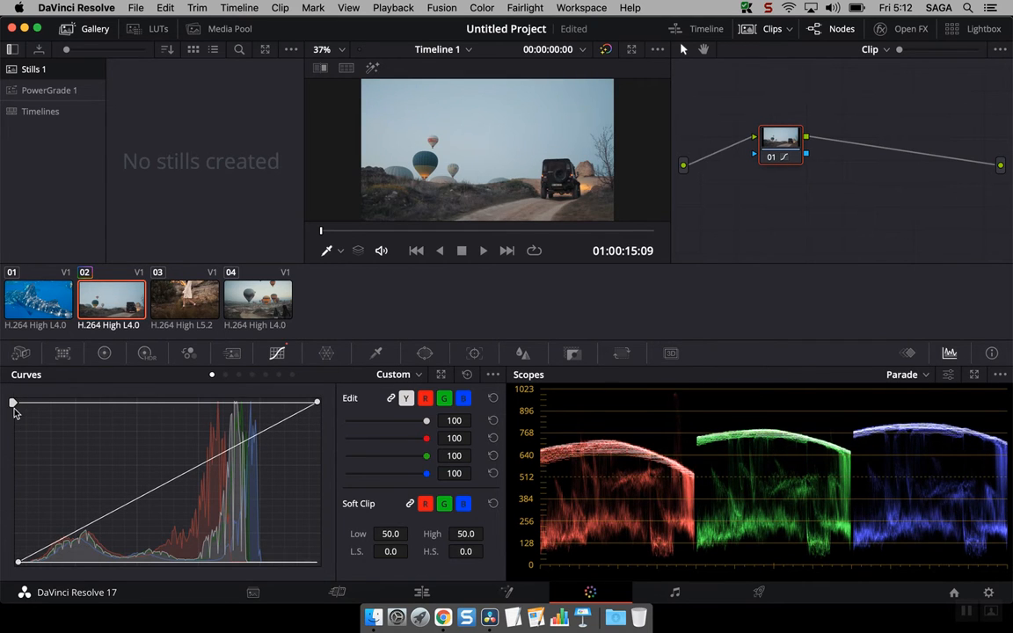
click(468, 375)
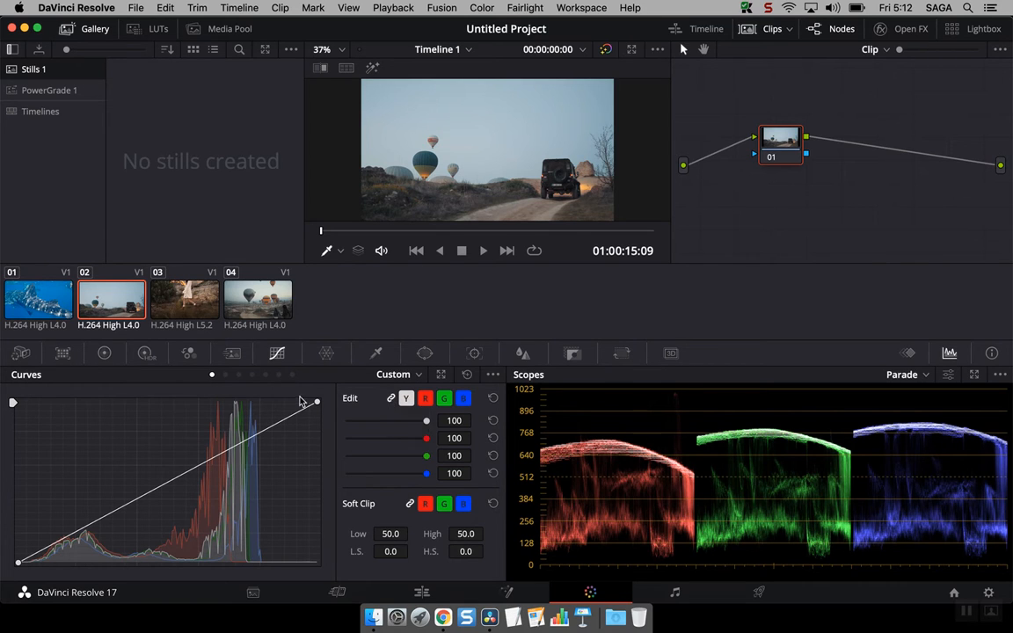
mouse_move(319, 404)
mouse_down()
mouse_move(299, 399)
mouse_move(318, 402)
mouse_up()
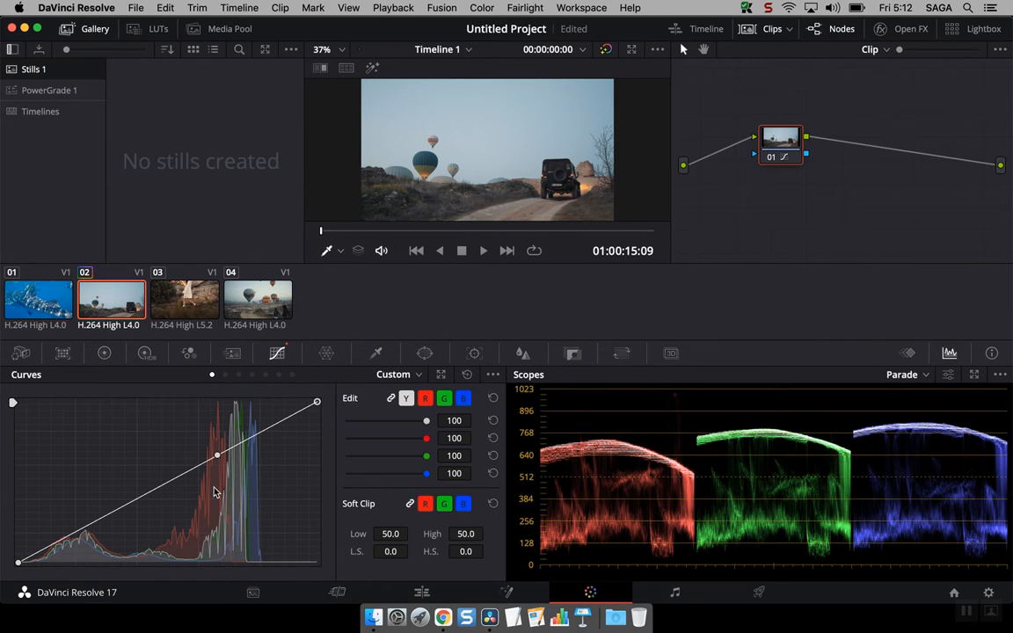
Unlink the channels and lower the green curve's top point, tinting the sky magenta-pink
click(406, 399)
click(444, 398)
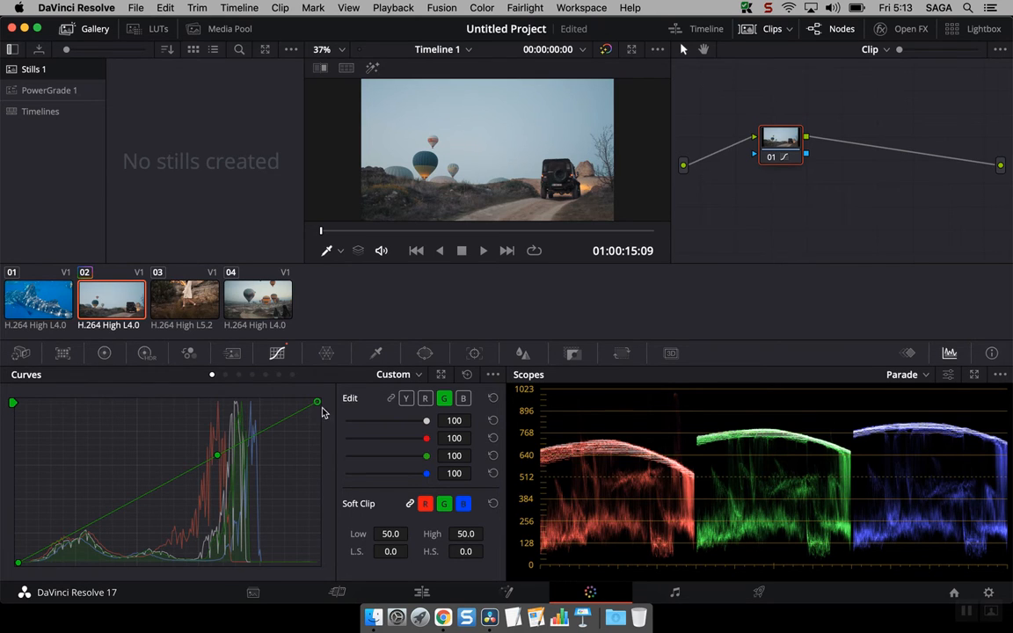
drag(318, 404, 270, 402)
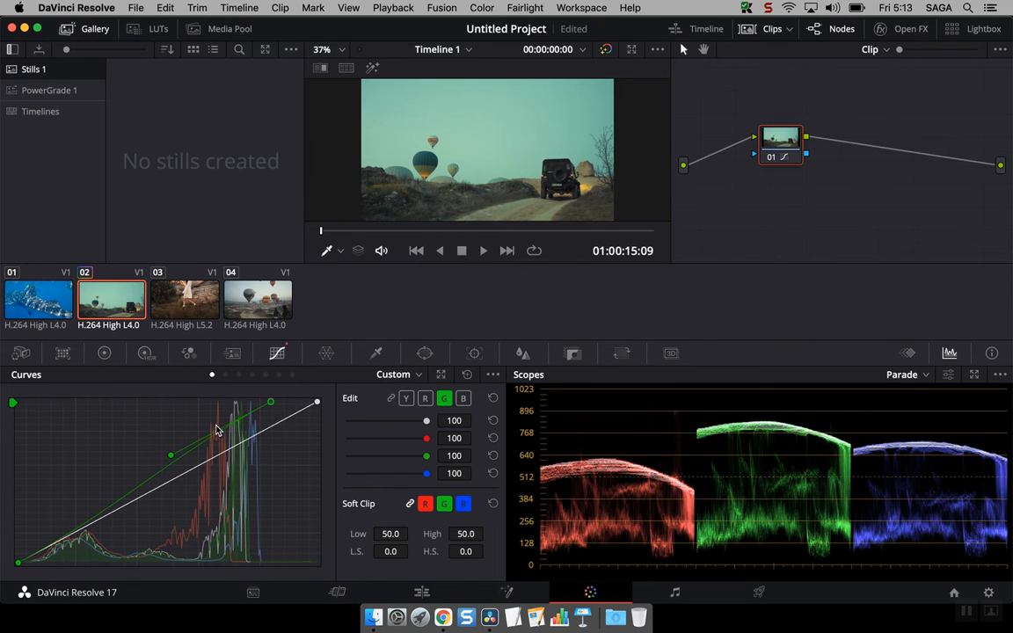
mouse_move(269, 403)
mouse_down()
mouse_move(318, 400)
mouse_move(324, 455)
mouse_up()
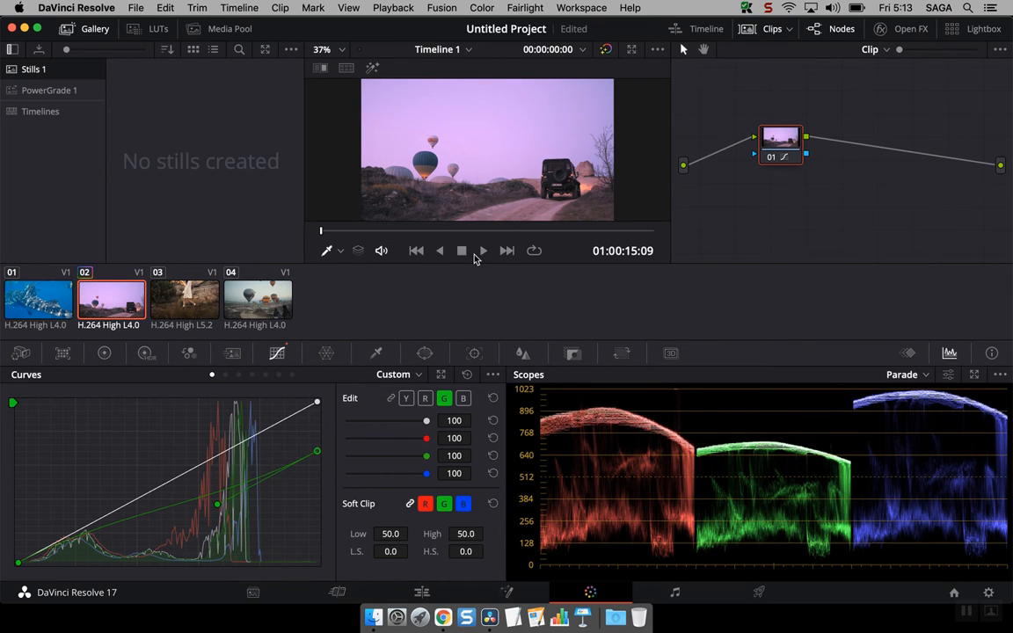
Switch the scopes from Parade to an overlaid RGB Waveform
click(906, 375)
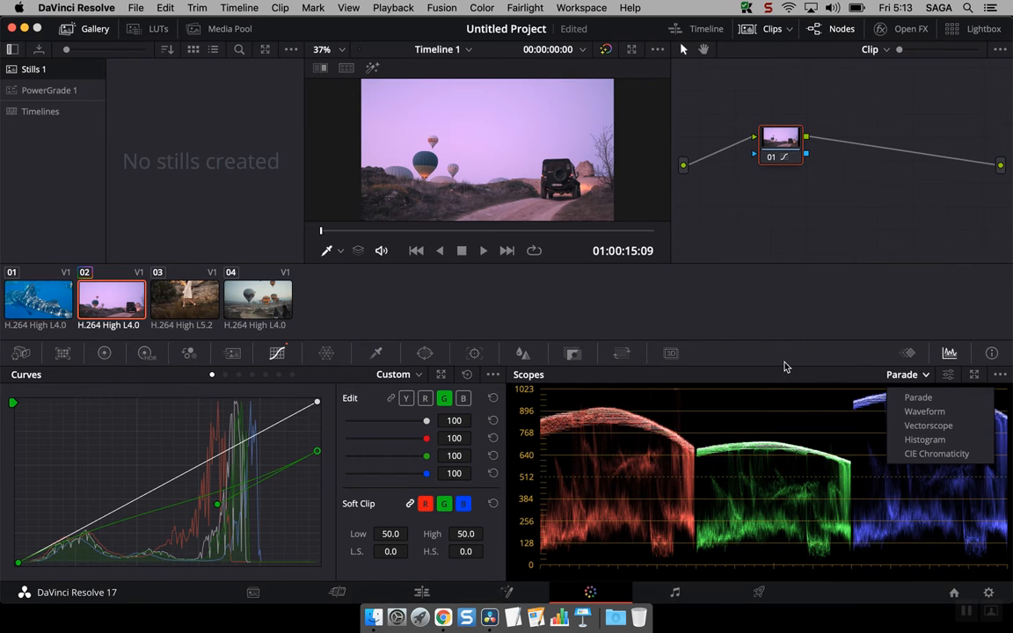
click(788, 397)
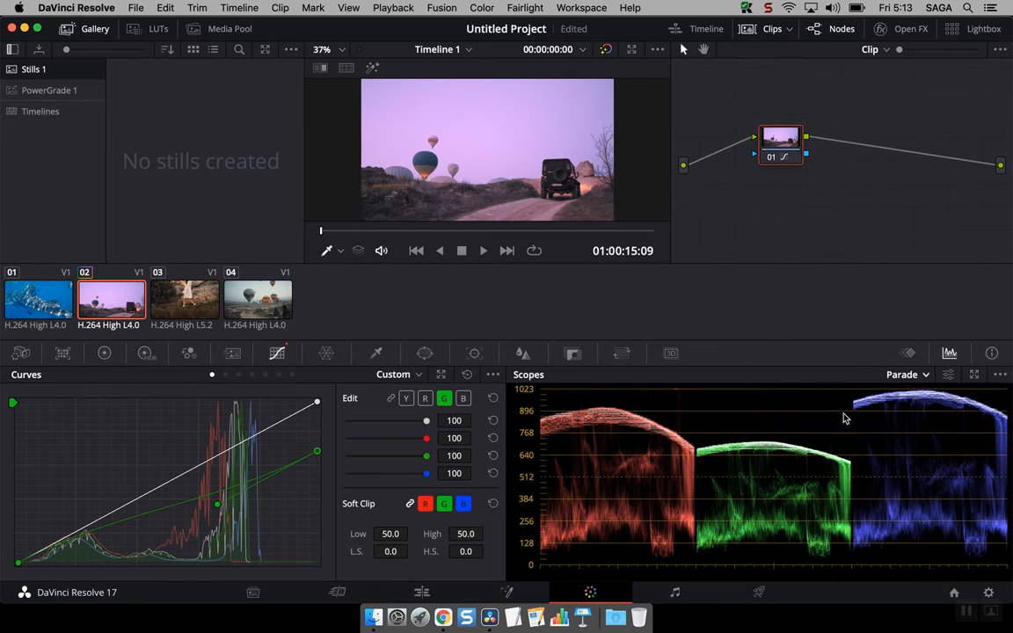
click(904, 377)
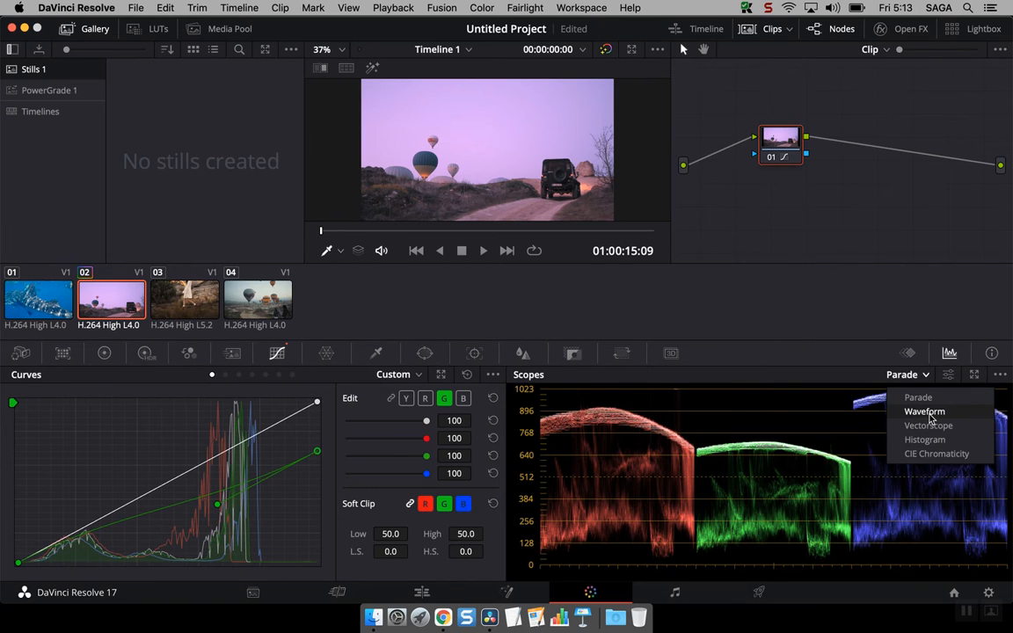
click(925, 413)
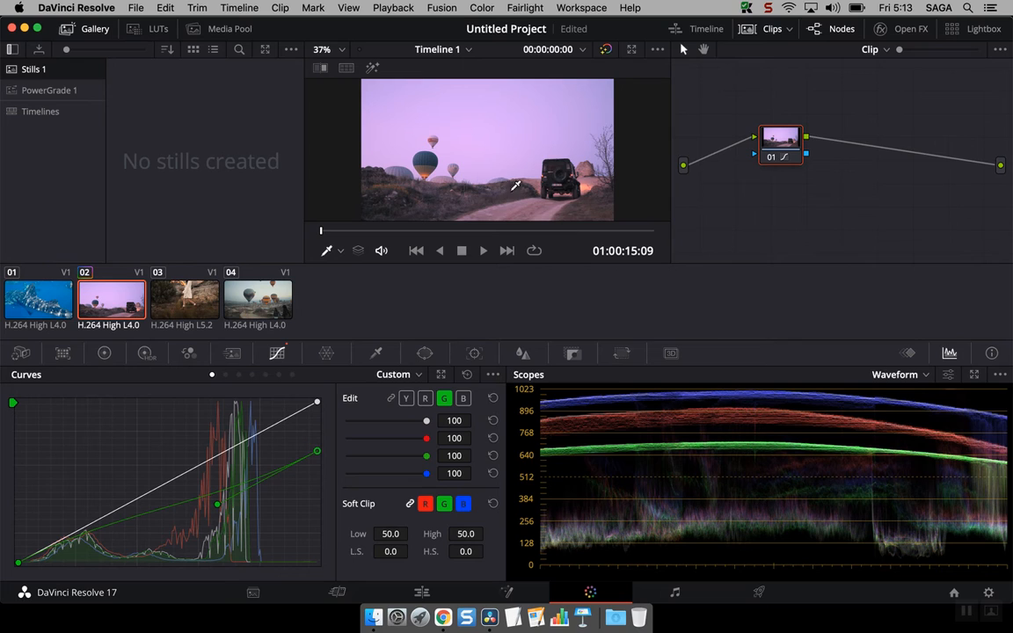
click(920, 377)
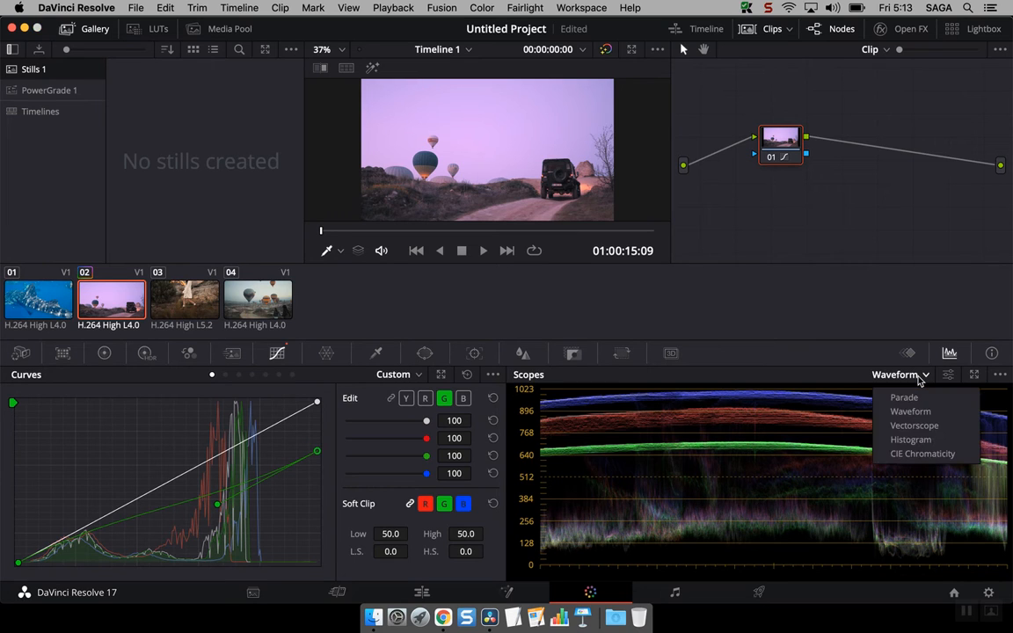
Change the scopes to Vectorscope to see the magenta-leaning trace
click(915, 426)
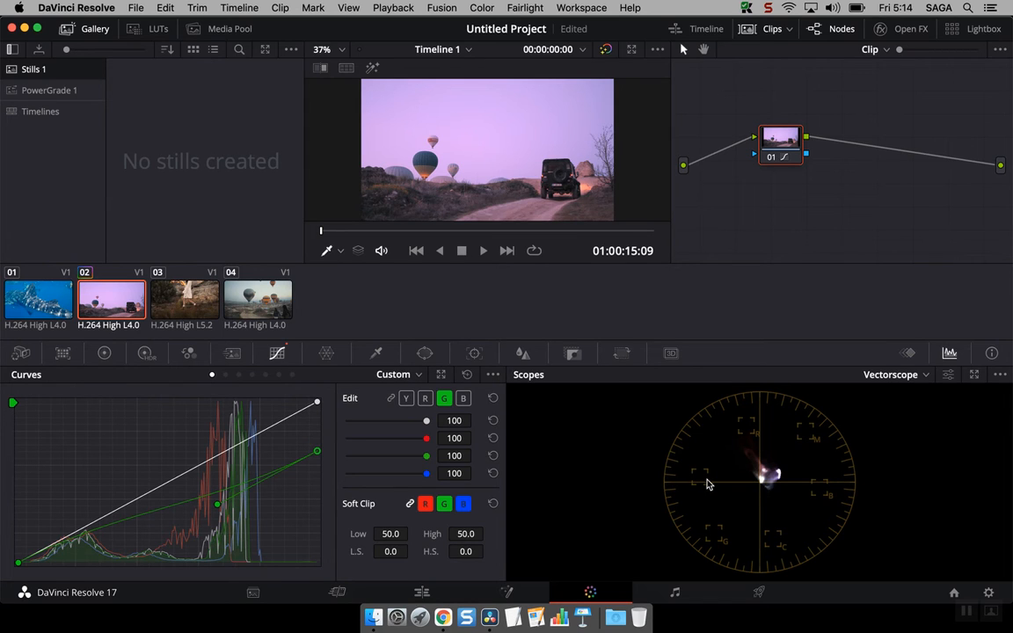
Drag the green curve's top point up, left, then back to its corner
drag(316, 451, 317, 402)
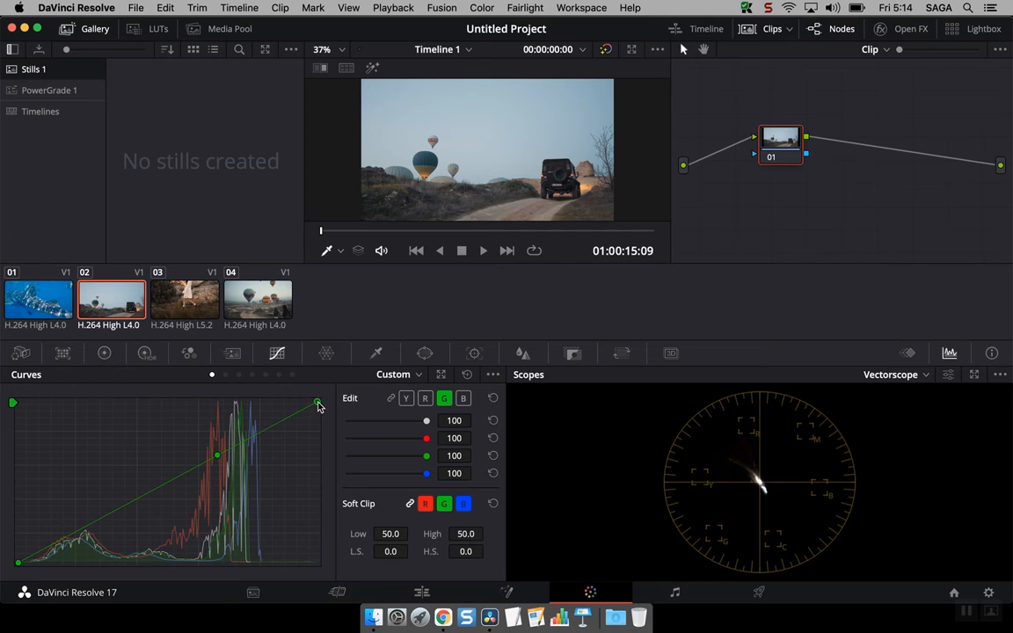
drag(318, 405, 253, 406)
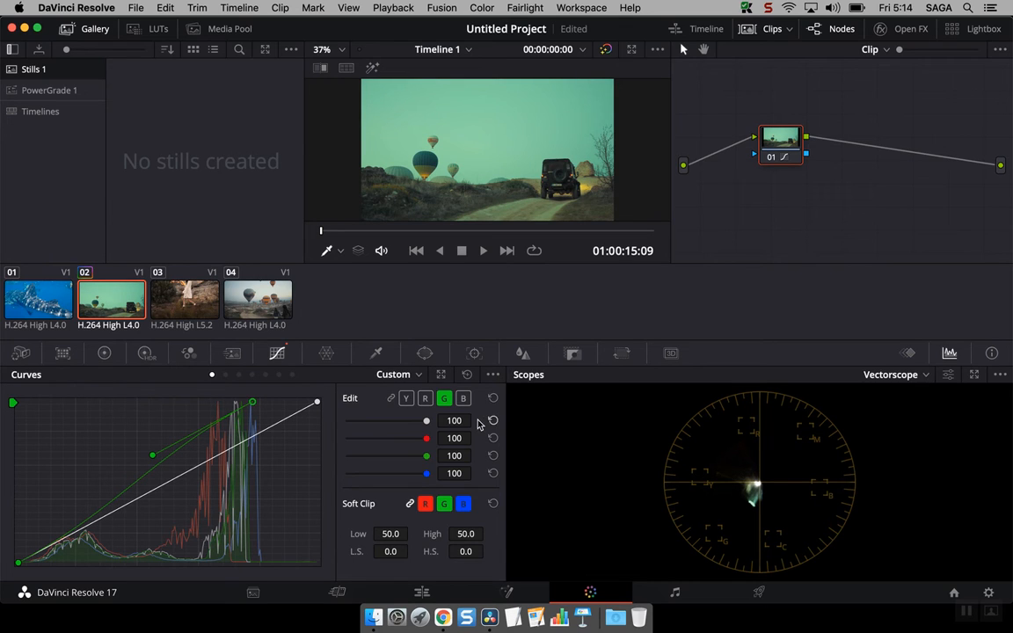
drag(253, 403, 337, 450)
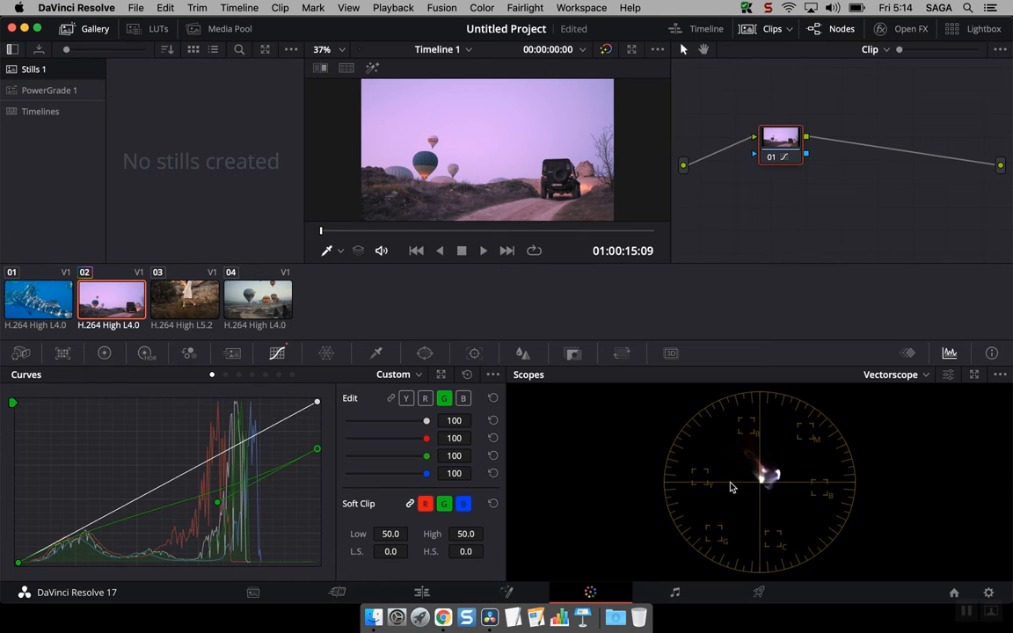
Switch the scopes back to Parade and reset all custom curves to straight lines
click(878, 375)
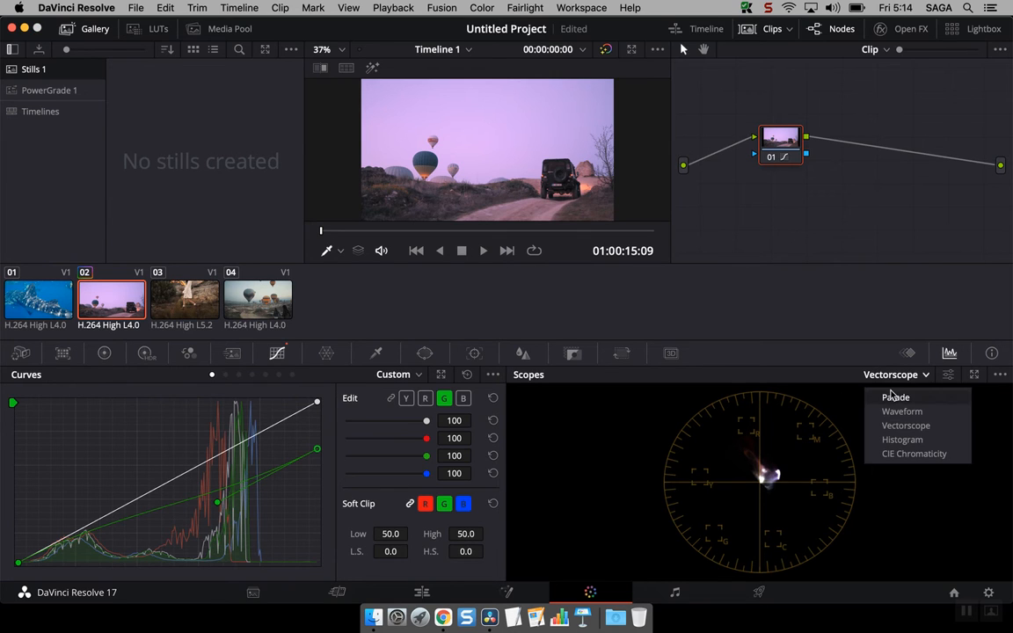
click(866, 396)
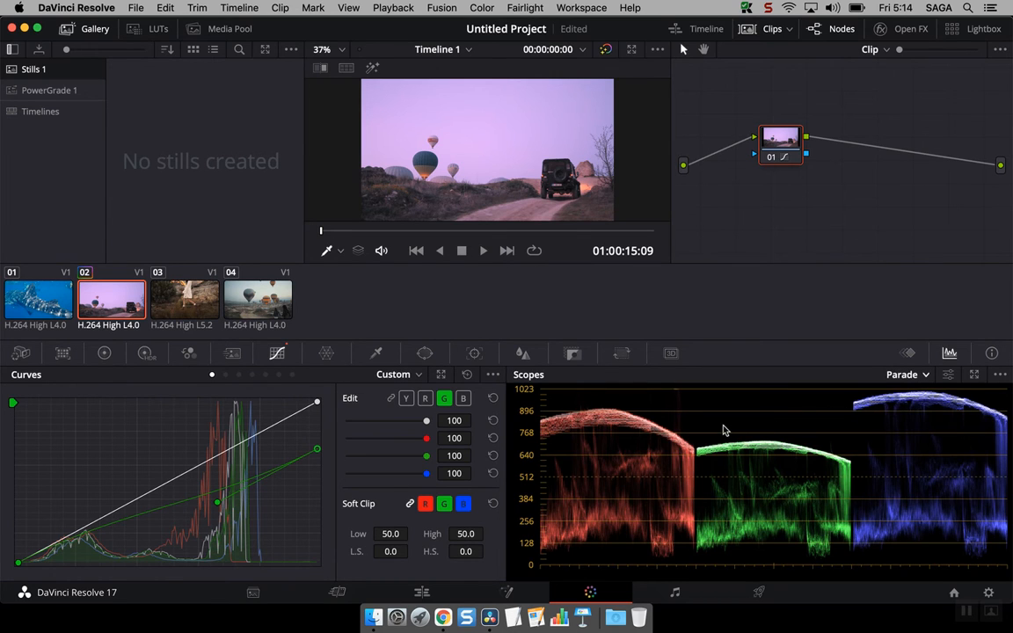
click(467, 375)
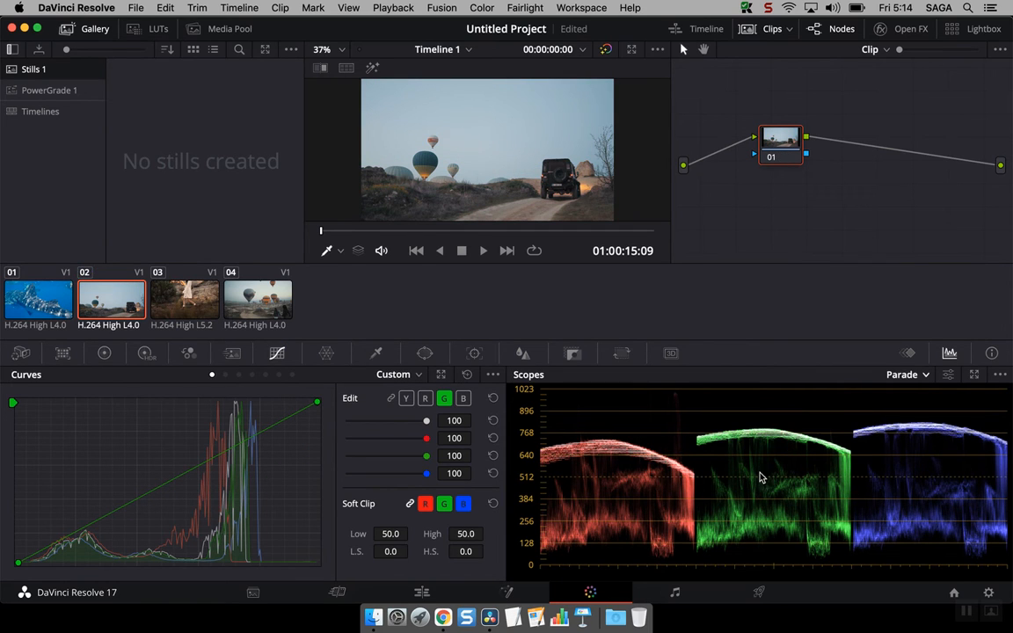
Show an RGB Histogram in the scopes and select the Y luma curve for editing
click(906, 374)
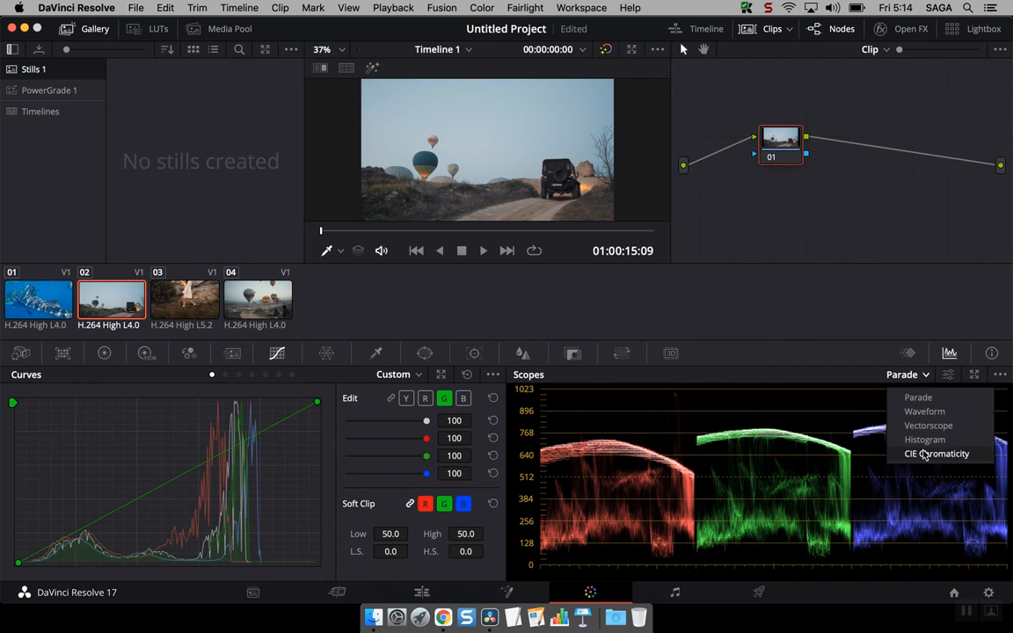
click(922, 442)
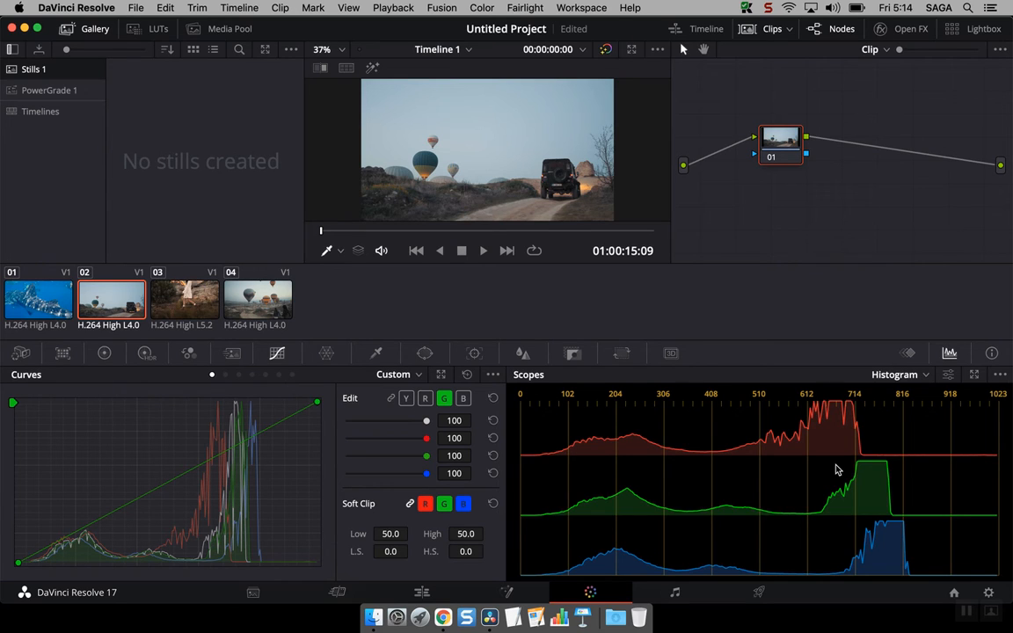
click(405, 399)
Pull the luma curve's white point left in two drags to brighten the jeep clip's highlights
drag(321, 401, 284, 402)
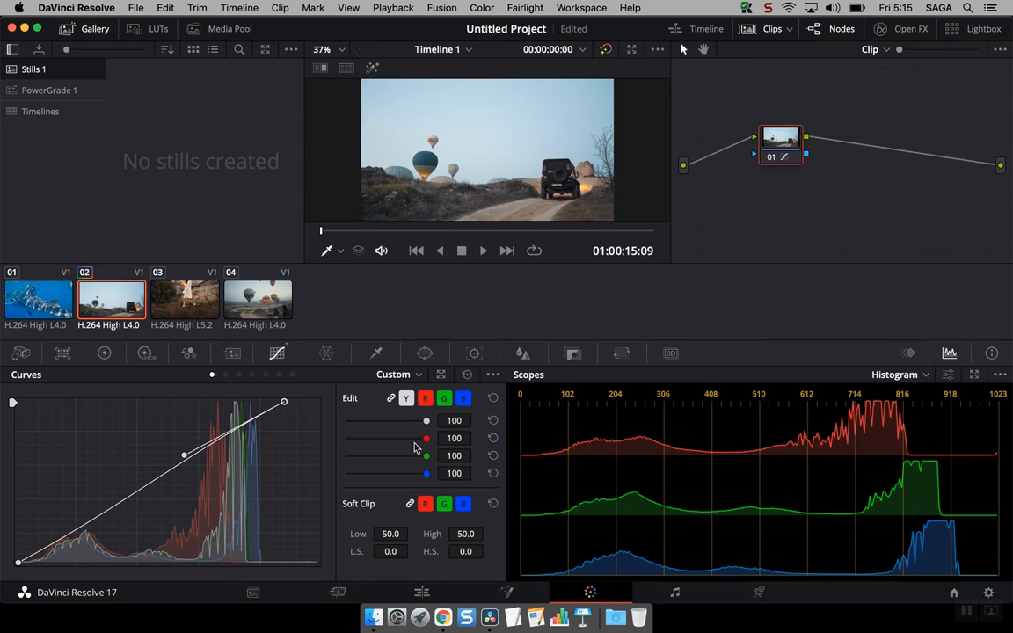
drag(284, 404, 262, 402)
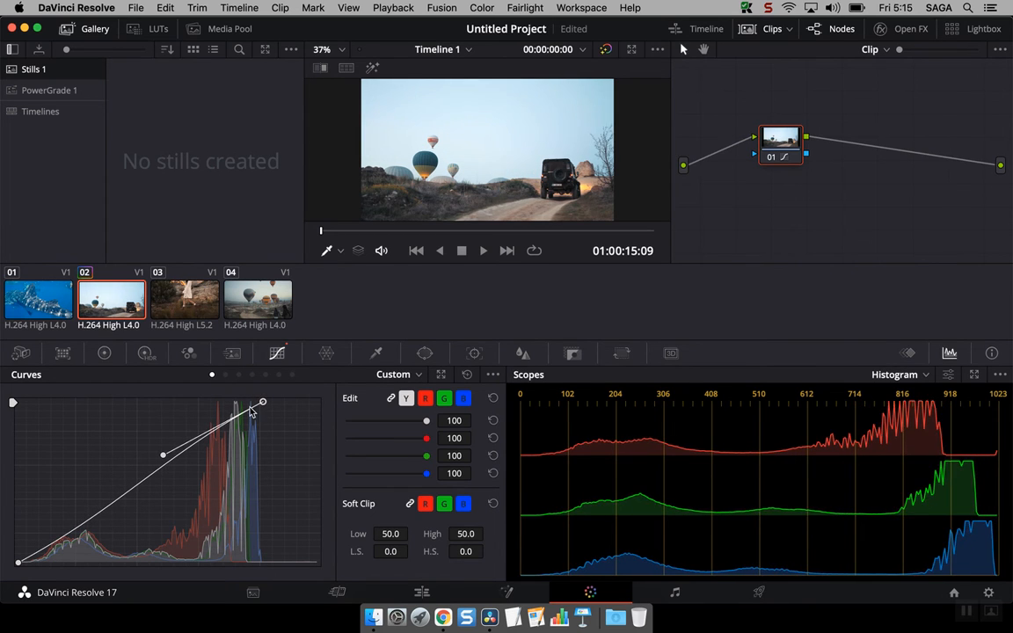
click(492, 374)
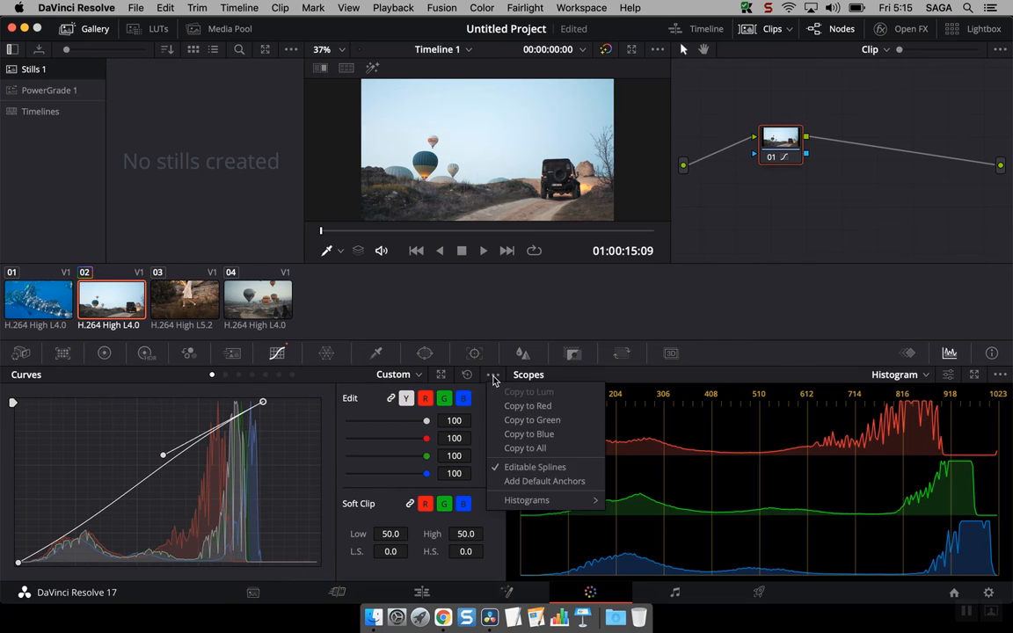
Turn off editable spline handles and ease the luma white point slightly back right
click(533, 467)
drag(263, 404, 267, 404)
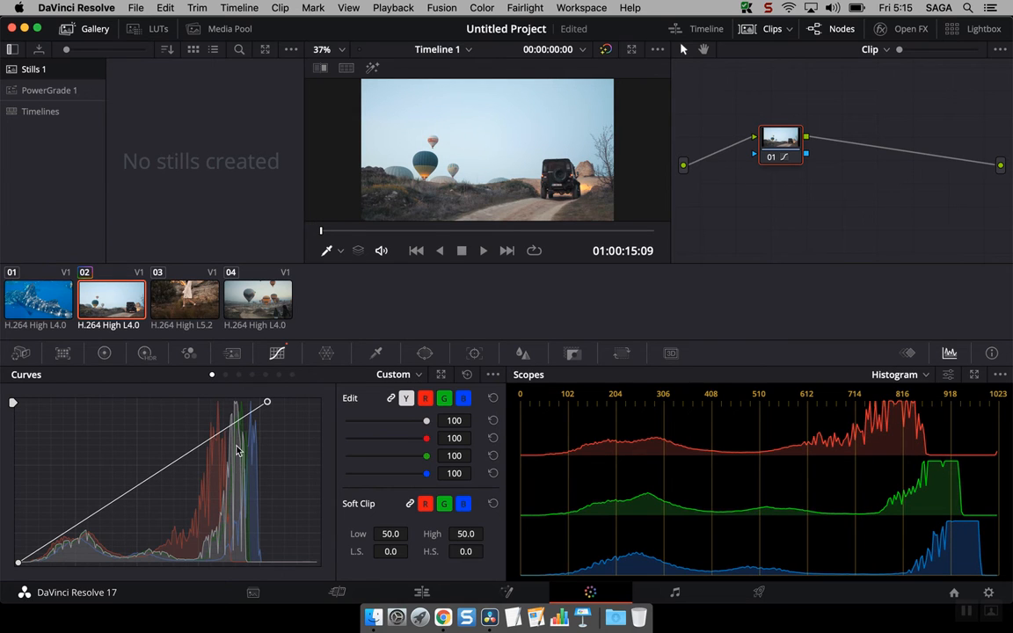
click(493, 374)
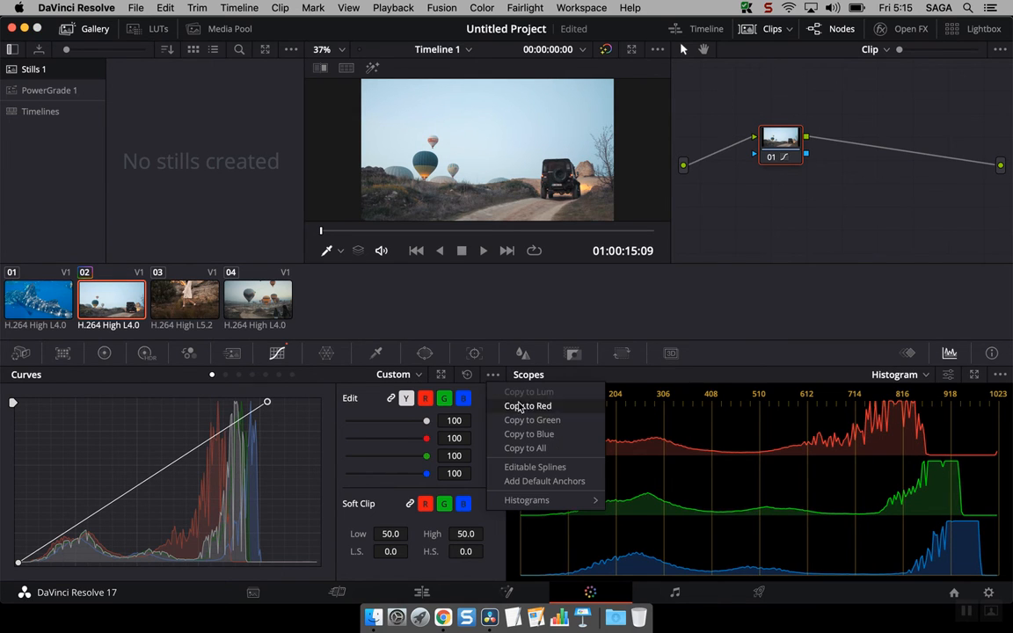
mouse_move(551, 501)
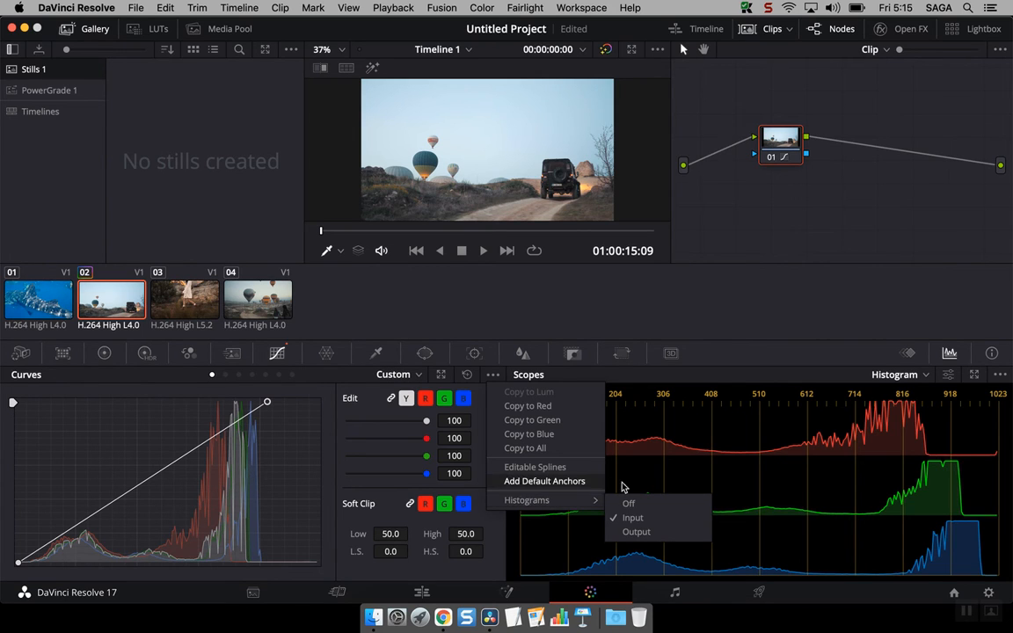
click(634, 507)
Hide the curves-graph histogram, then show the output histogram behind the luma curve
click(492, 375)
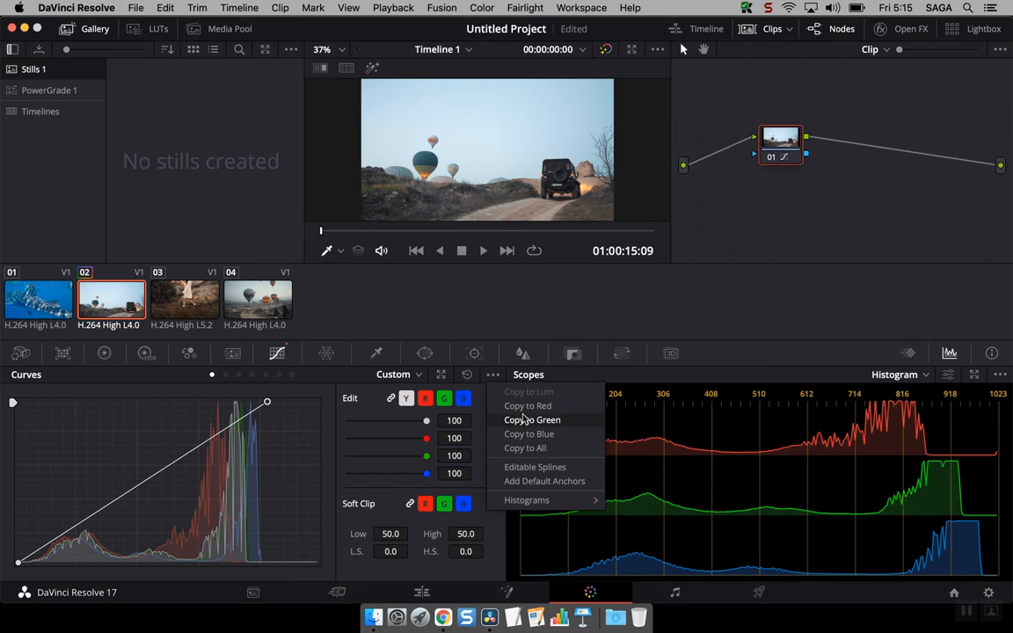
click(621, 503)
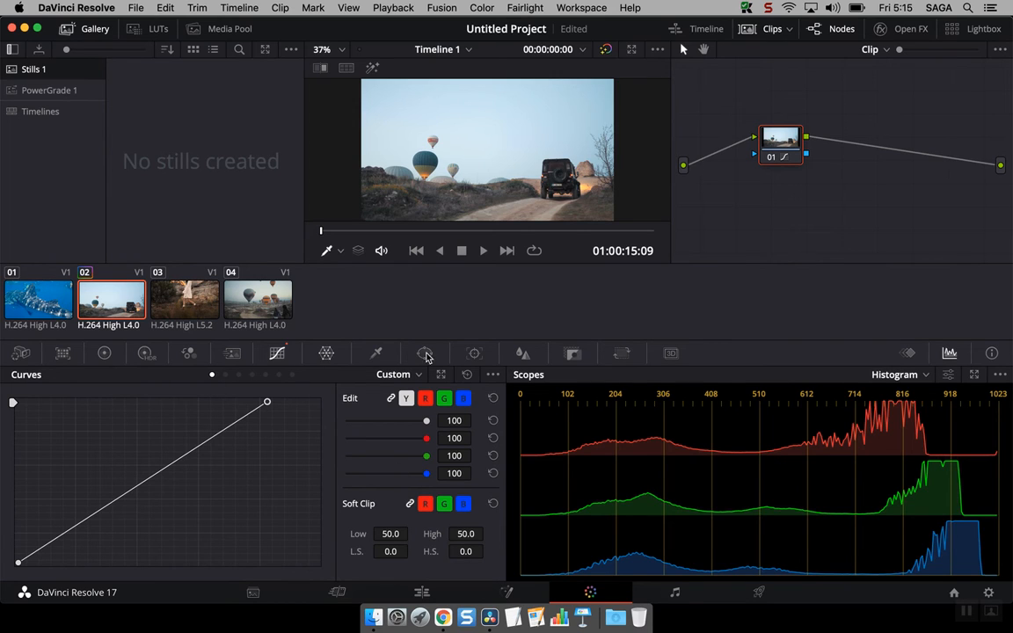
click(493, 375)
mouse_move(577, 500)
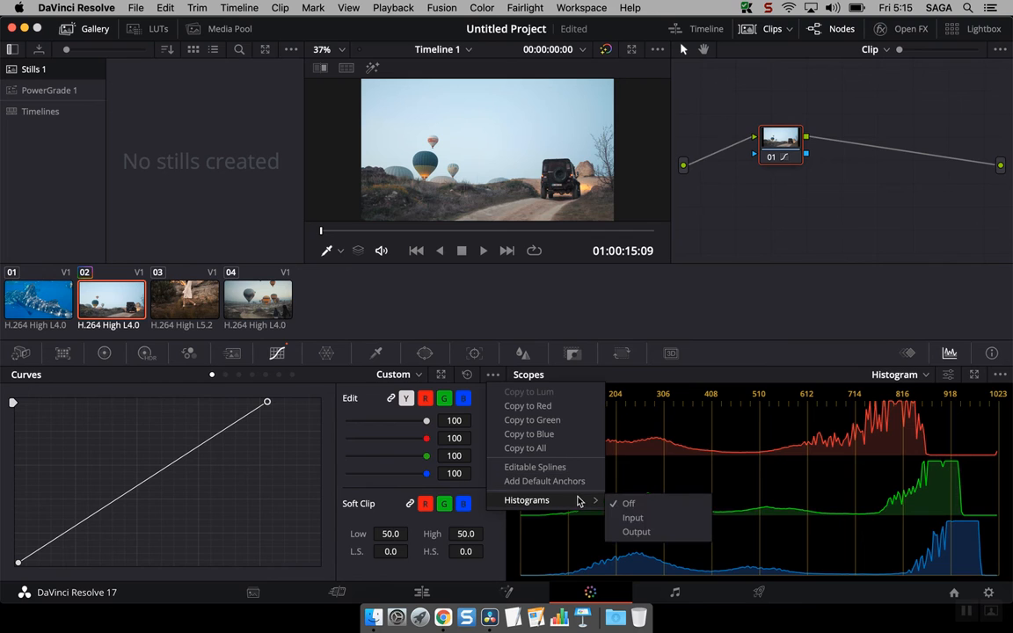
click(652, 528)
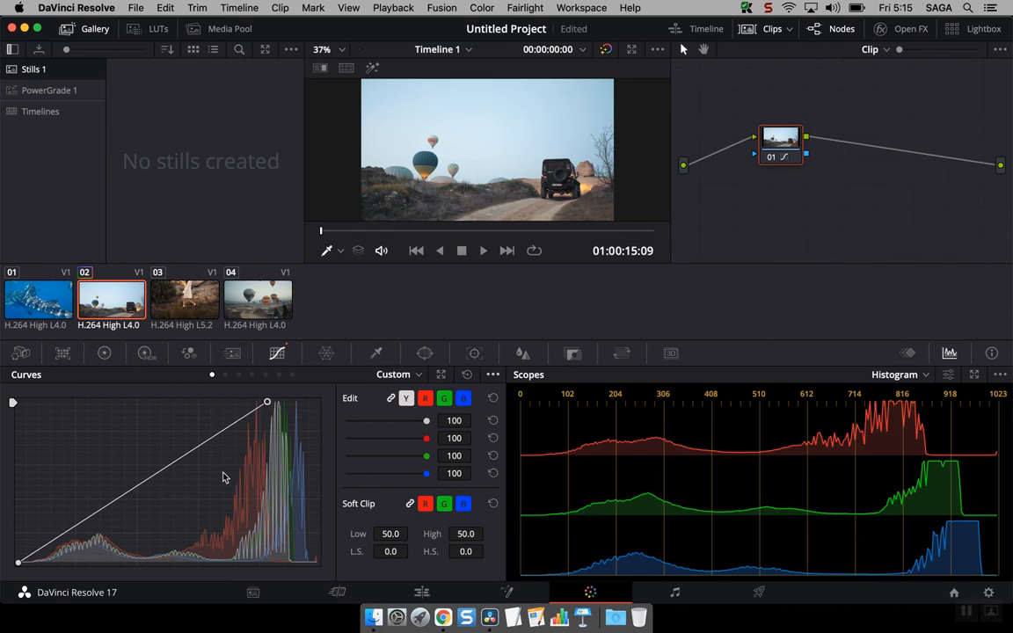
Switch the docked scope to RGB Parade and close the enlarged four-scope window
click(899, 374)
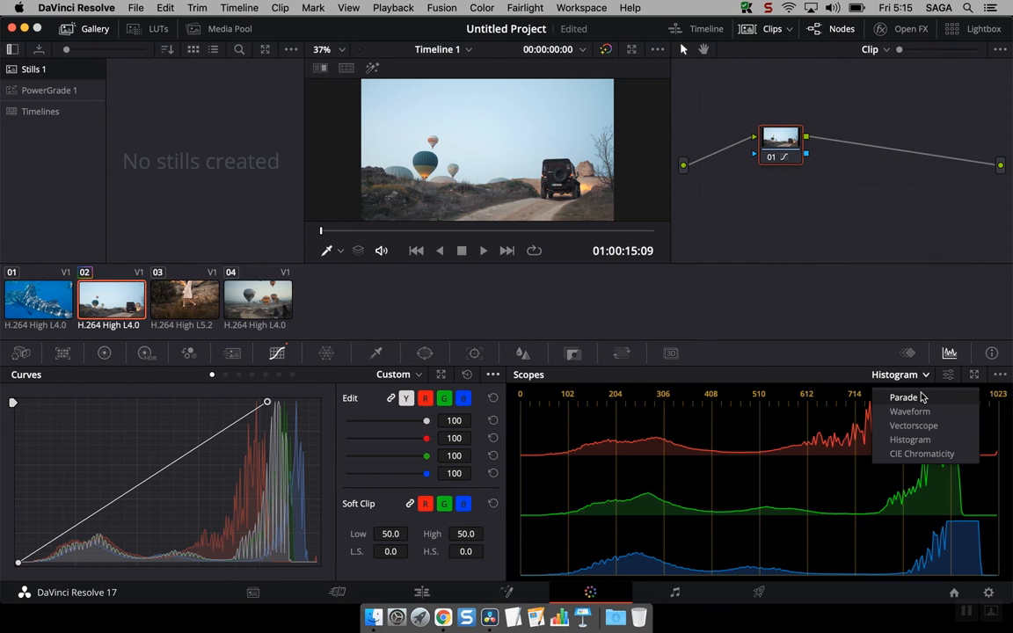
click(920, 396)
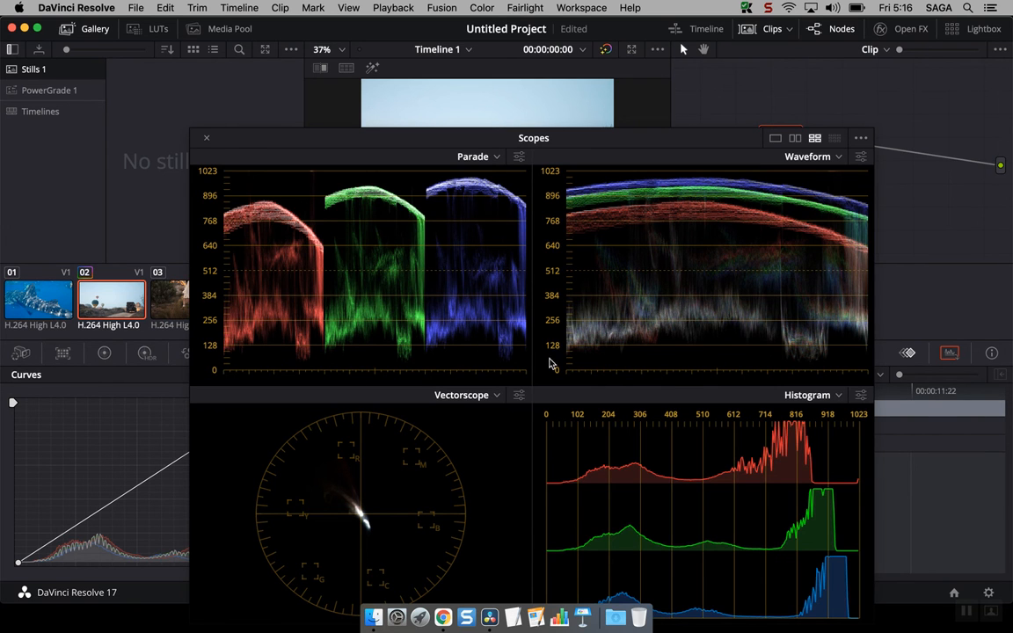
click(207, 141)
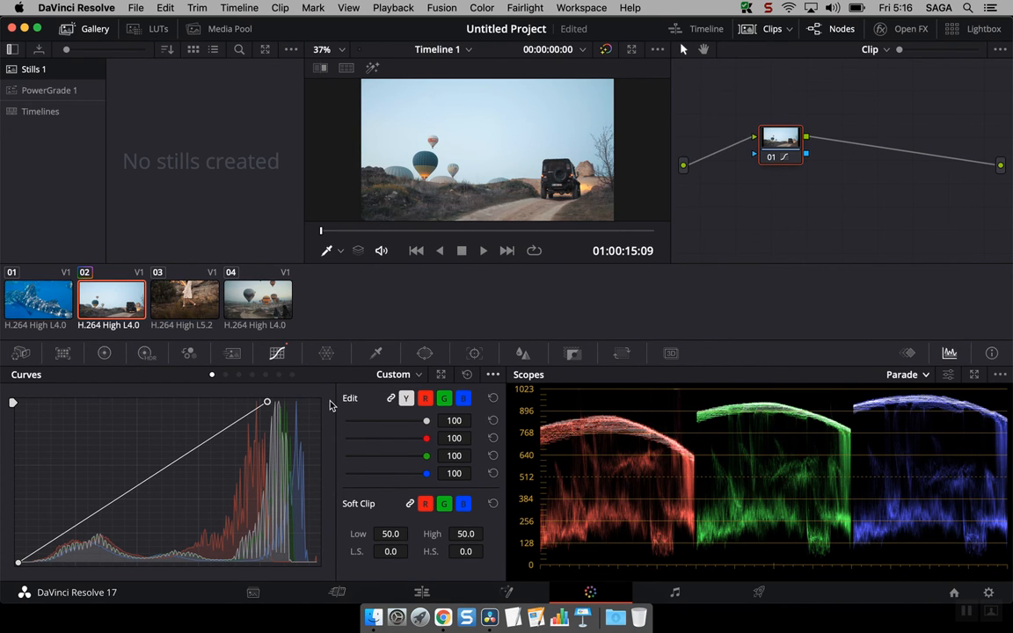
Reset the curve, try default anchors, then add two manual anchors and drag the shadow section
click(467, 374)
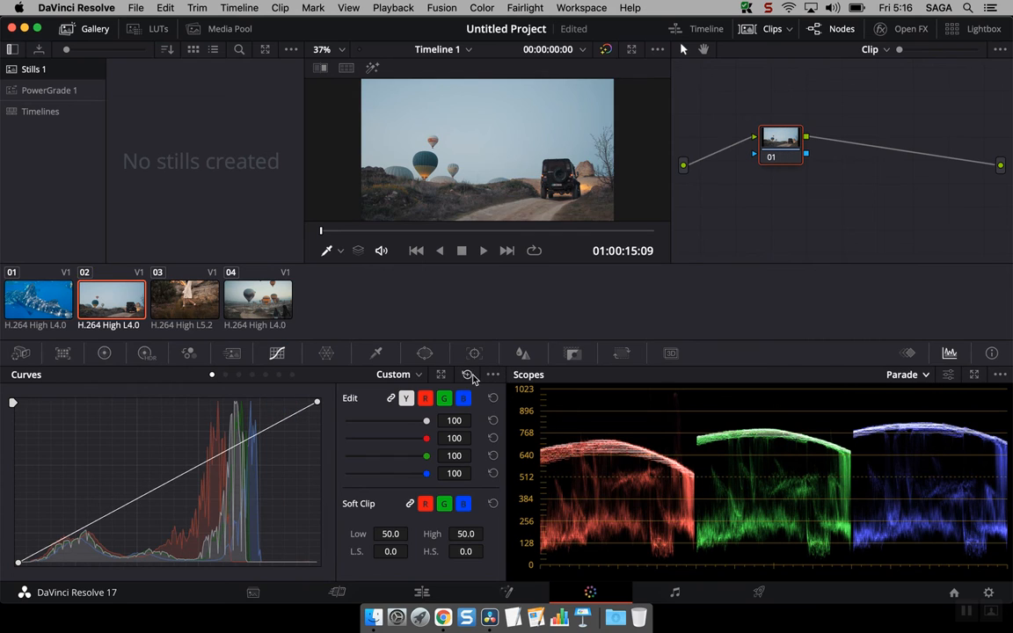
click(492, 374)
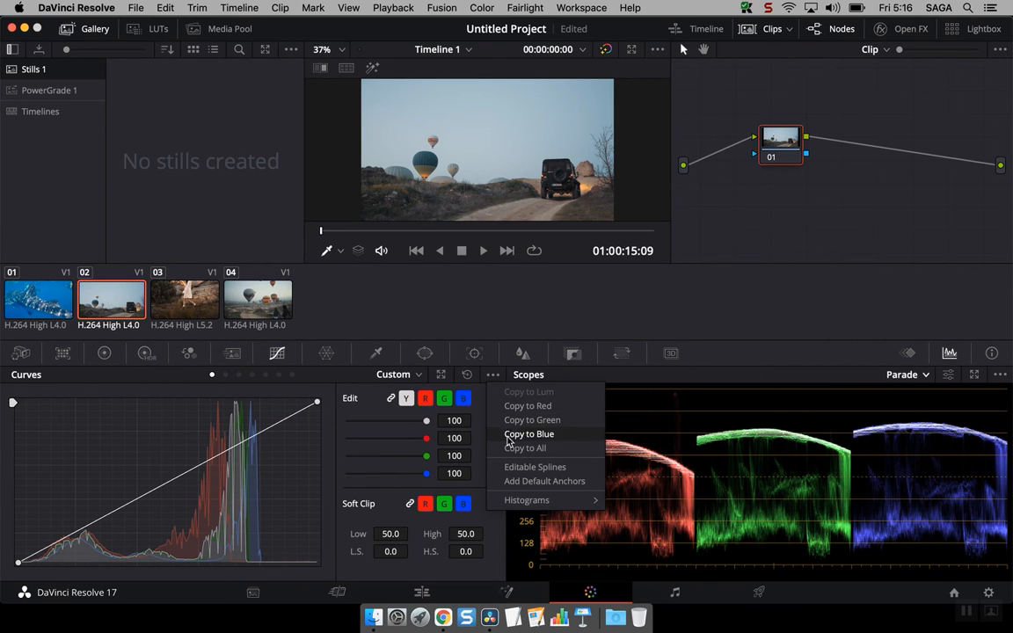
click(519, 484)
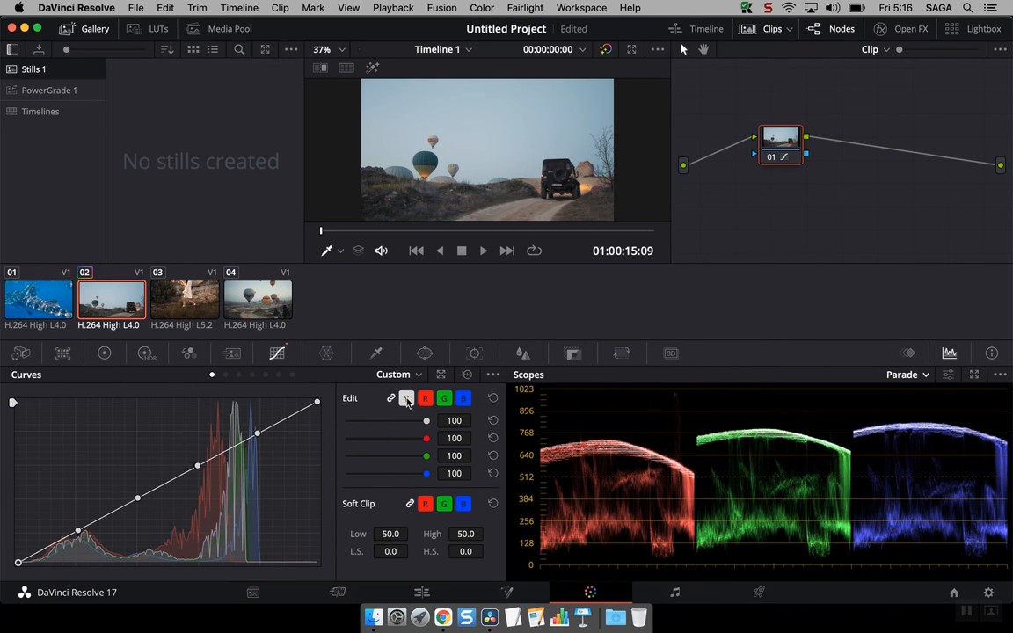
click(467, 375)
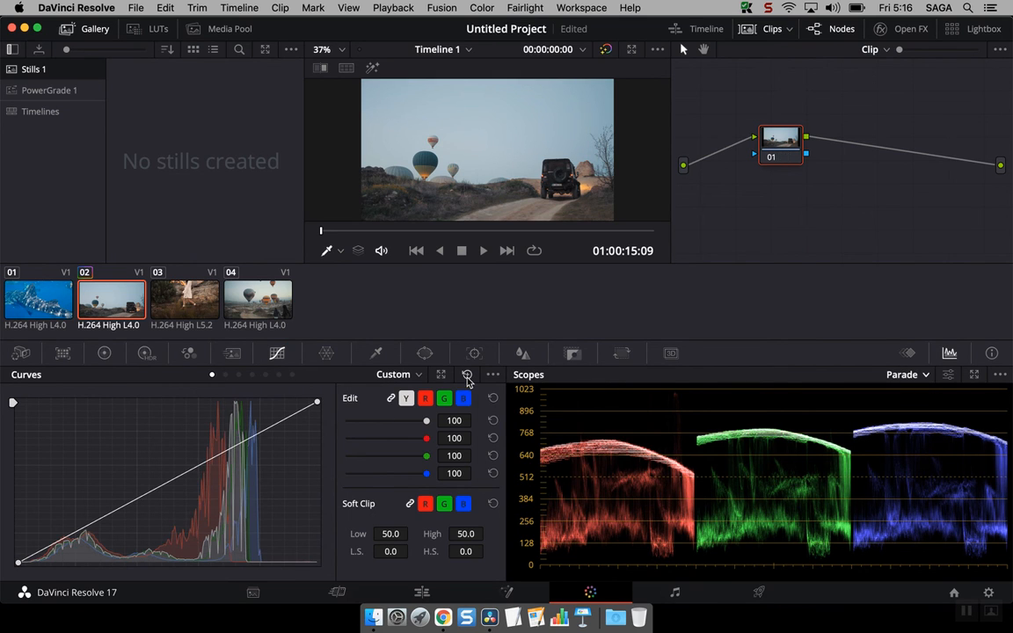
click(157, 489)
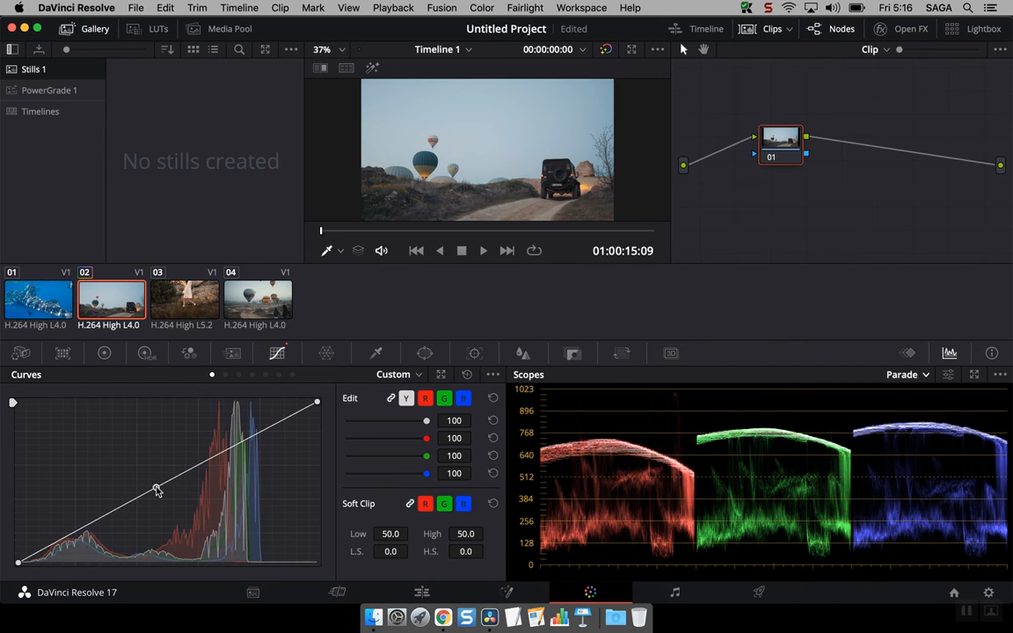
click(197, 464)
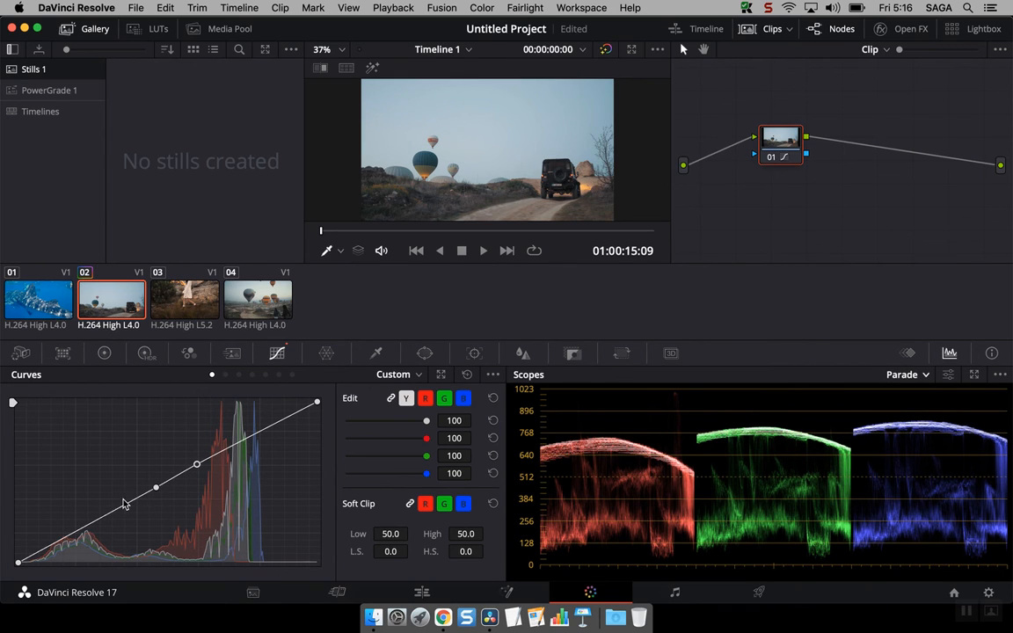
mouse_move(124, 504)
mouse_down()
mouse_move(108, 461)
mouse_move(107, 504)
mouse_up()
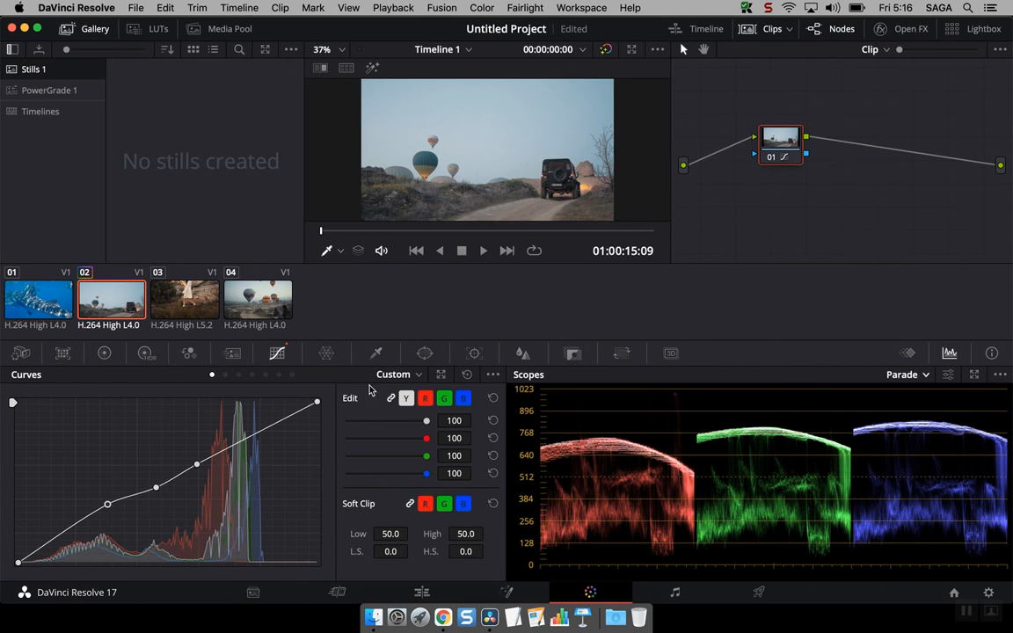
Reset the curve again, add default anchors, and raise the upper-midtone anchor slightly
click(472, 375)
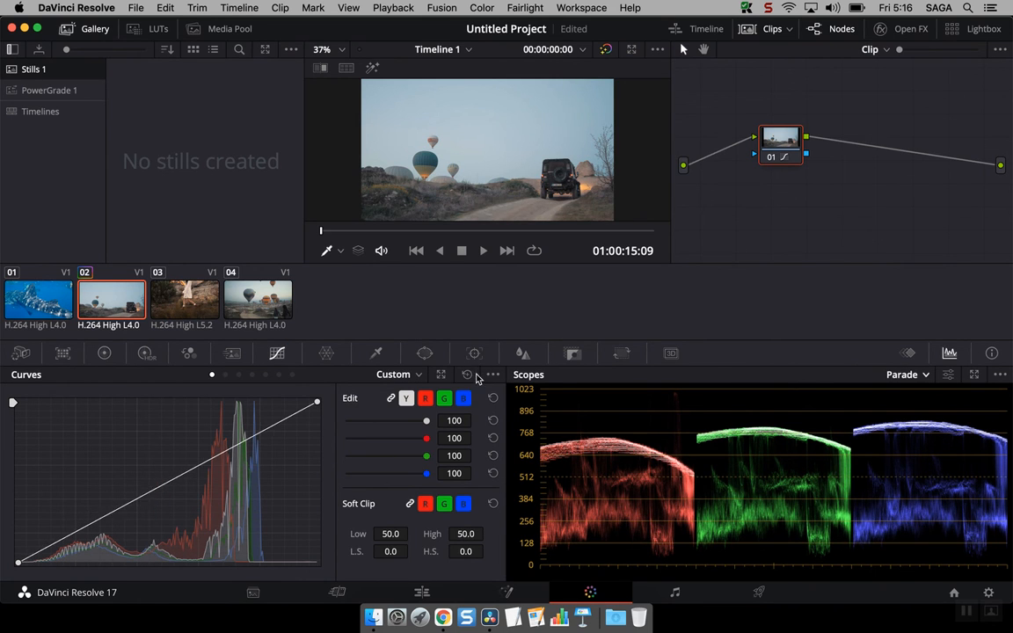
click(493, 375)
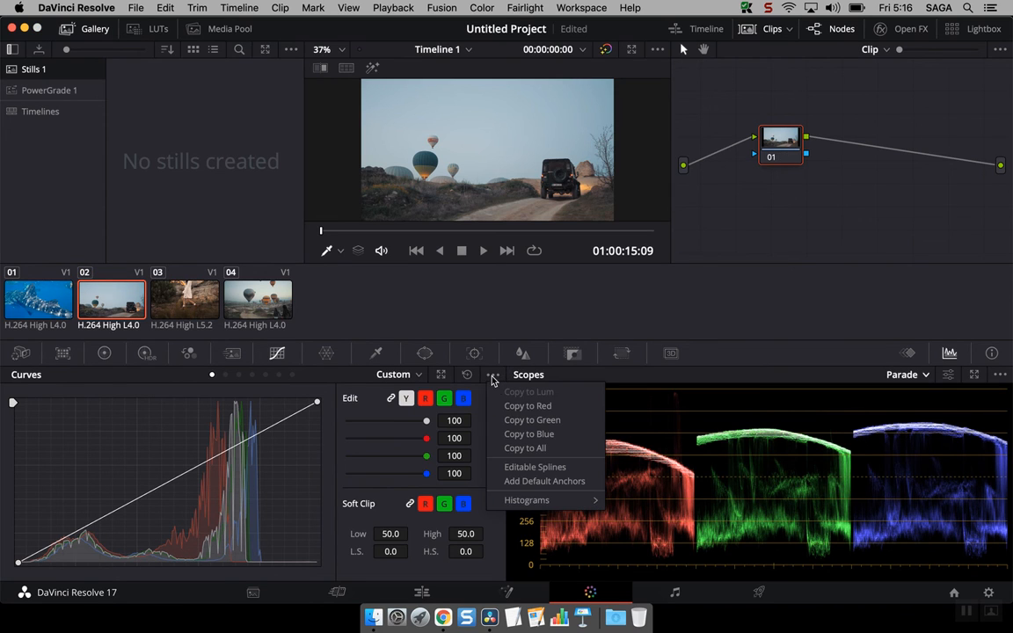
click(549, 481)
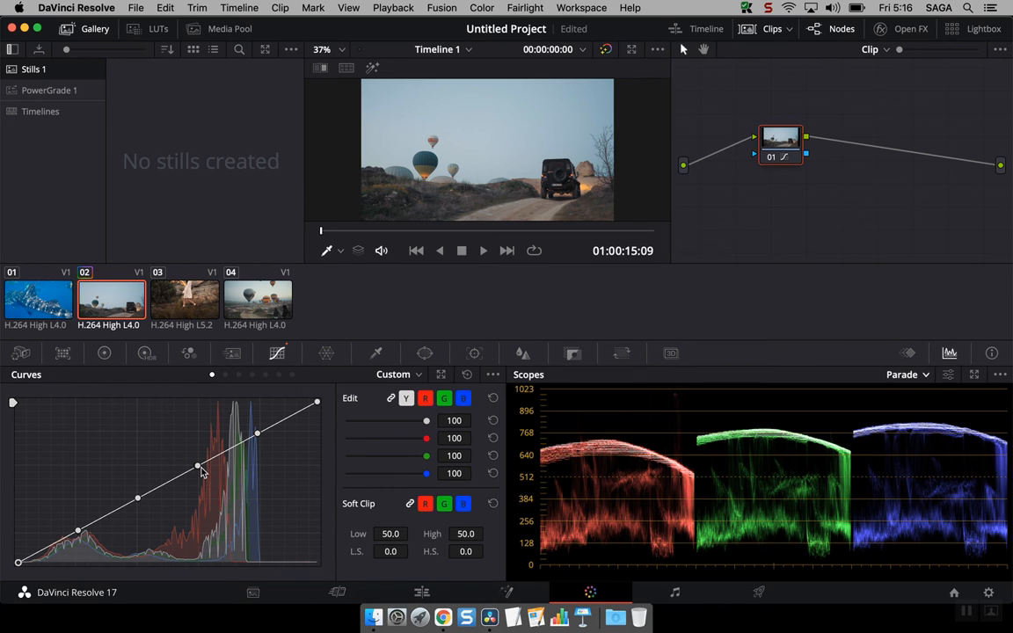
mouse_move(257, 435)
mouse_down()
mouse_move(256, 420)
mouse_move(260, 445)
mouse_move(254, 426)
mouse_up()
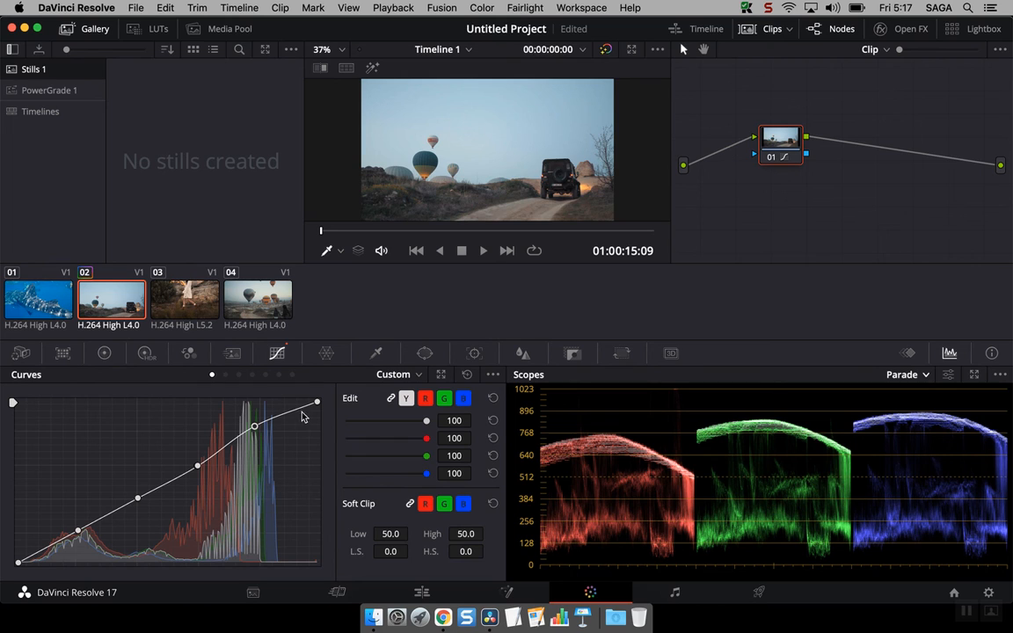
Page through to the Hue vs Lum curve and sample the sky's hue onto it
click(225, 376)
click(238, 375)
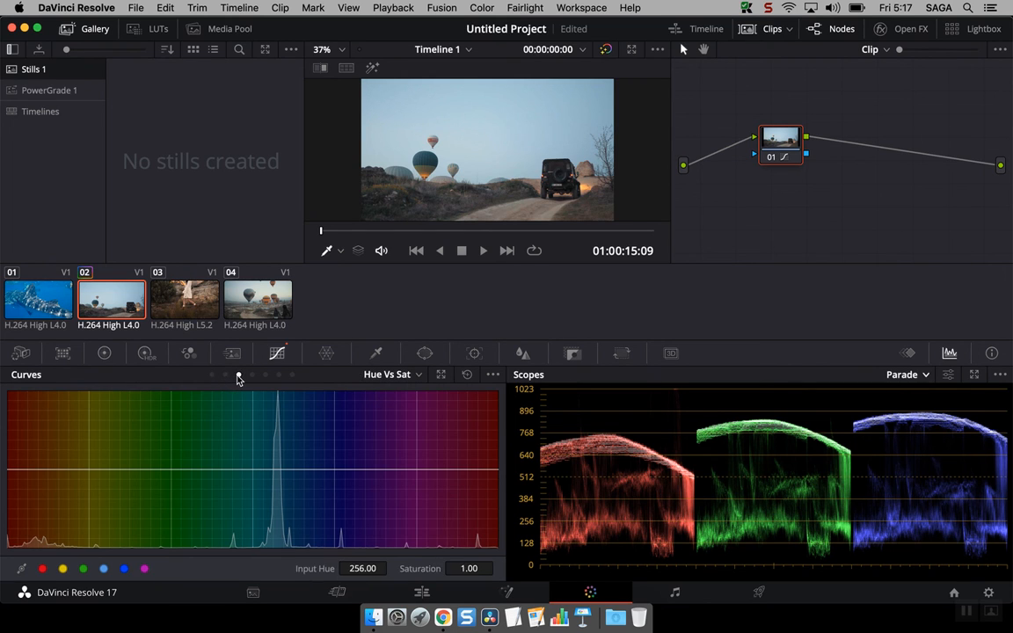
click(252, 375)
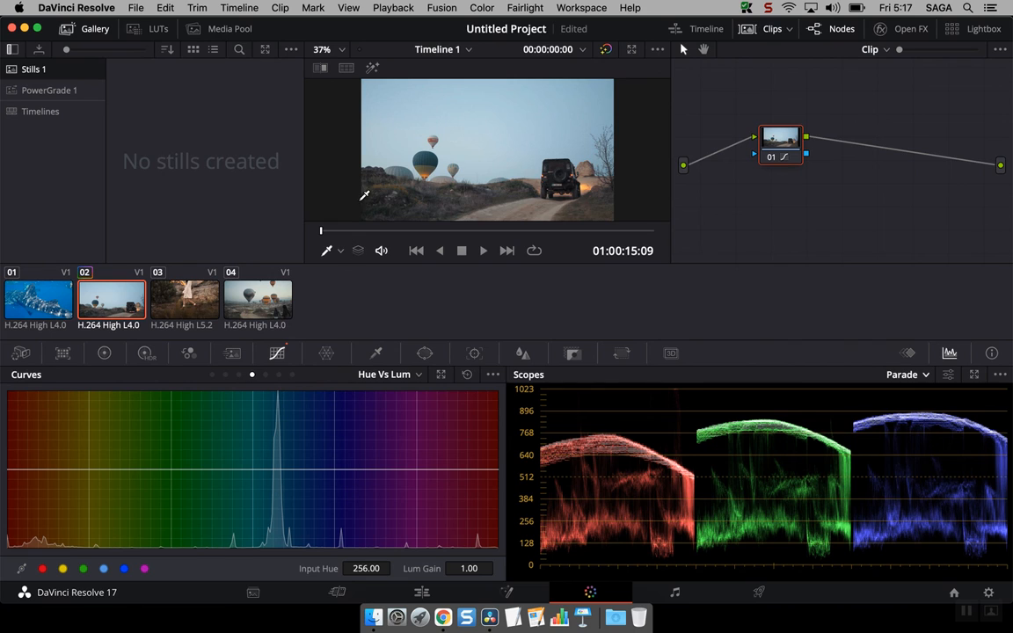
click(478, 129)
click(340, 252)
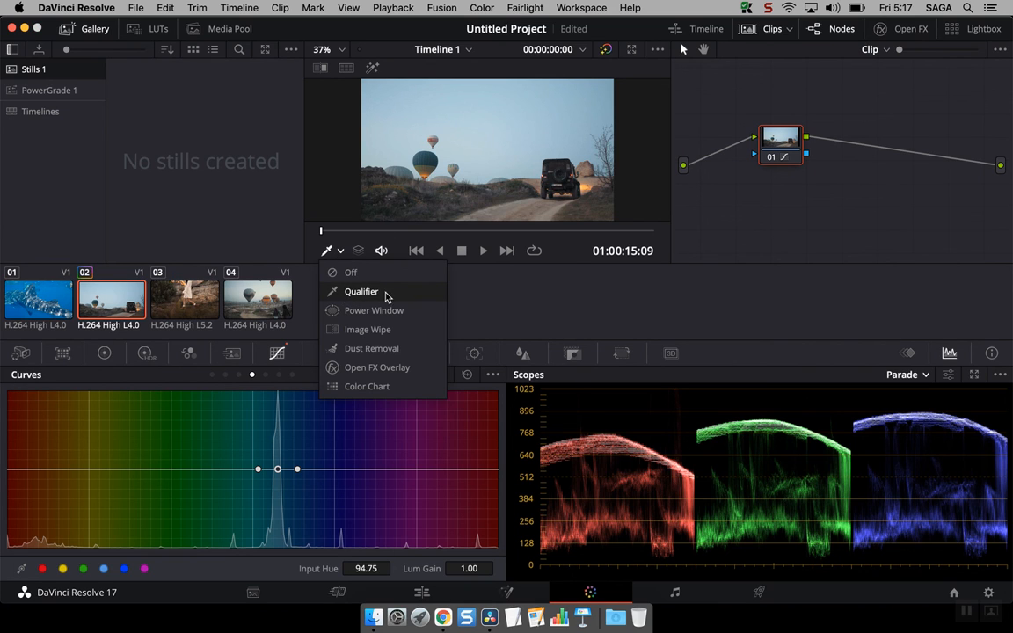
click(597, 314)
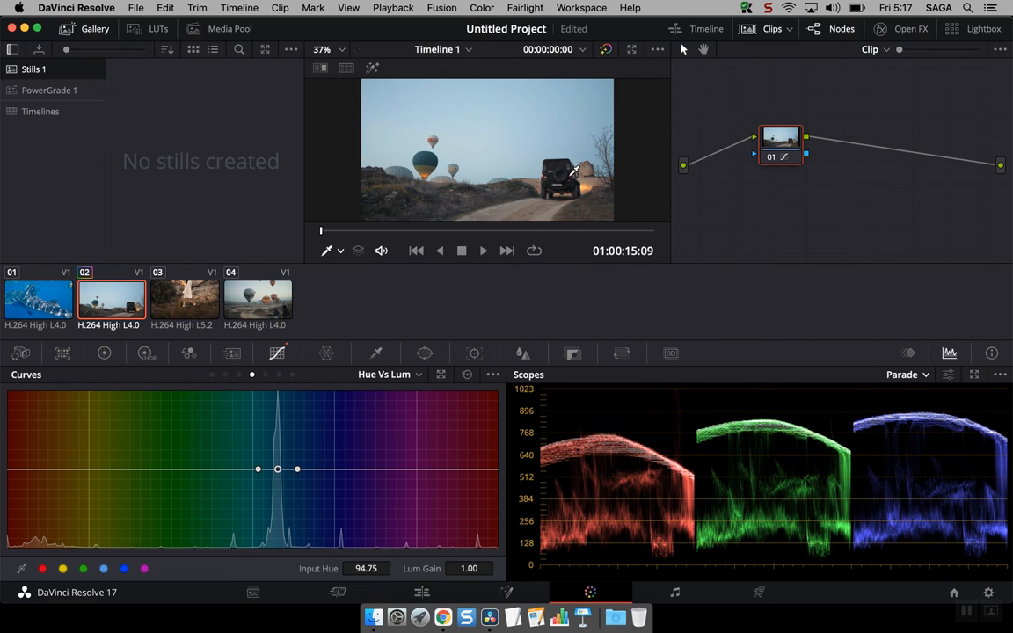
Add purple control points, darken the purple and cyan hues, then reset the curve to flat
click(466, 469)
mouse_move(466, 470)
mouse_down()
mouse_move(467, 461)
mouse_move(464, 496)
mouse_move(465, 468)
mouse_move(464, 484)
mouse_up()
mouse_move(279, 472)
mouse_down()
mouse_move(273, 499)
mouse_move(266, 482)
mouse_move(273, 489)
mouse_up()
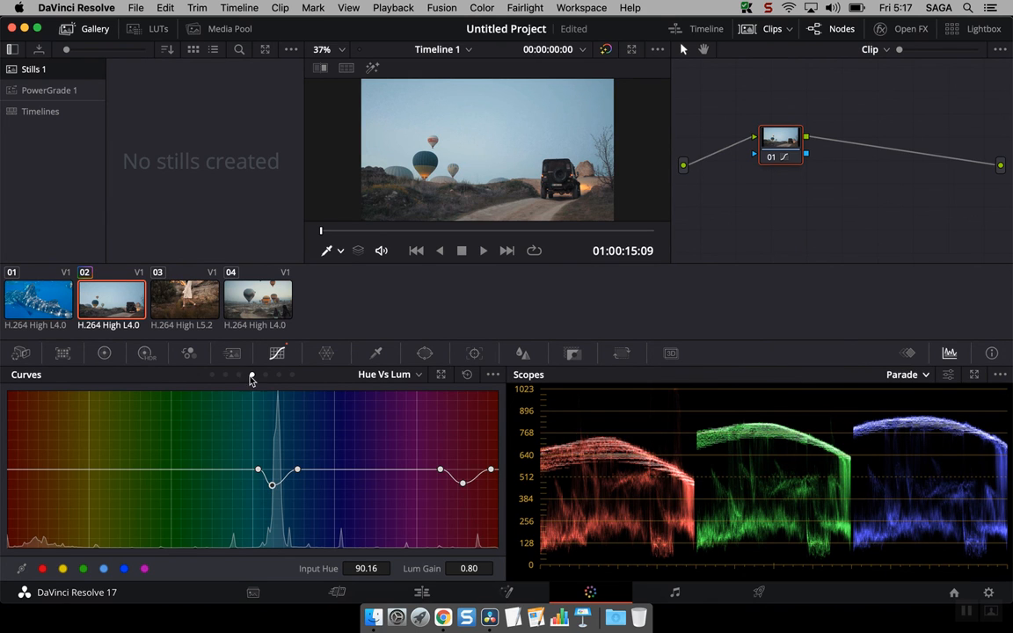
click(466, 376)
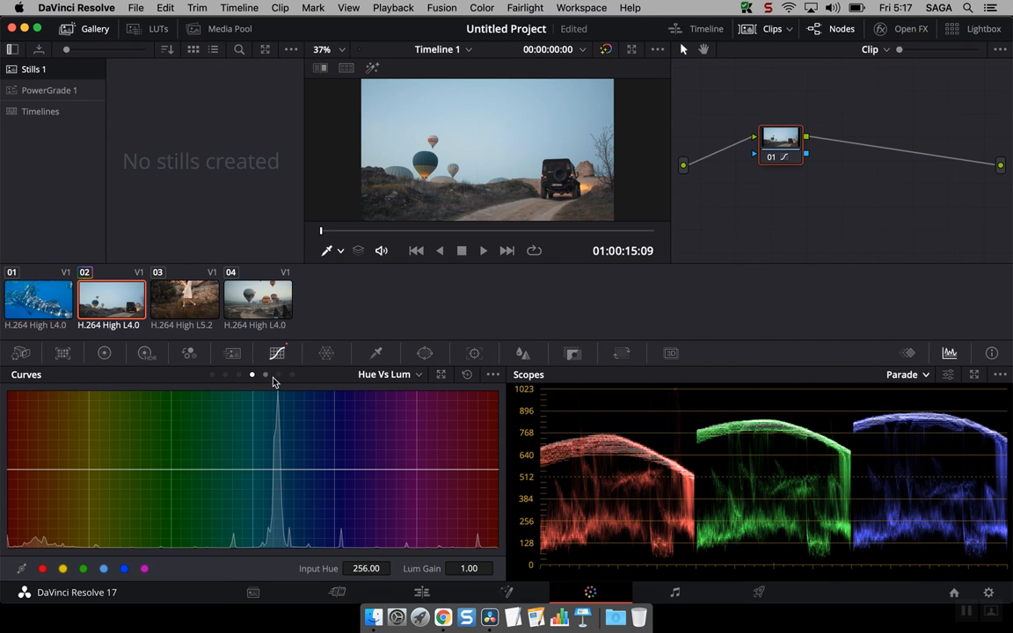
Return to the Custom curves and reset the luma curve to a straight diagonal
click(210, 376)
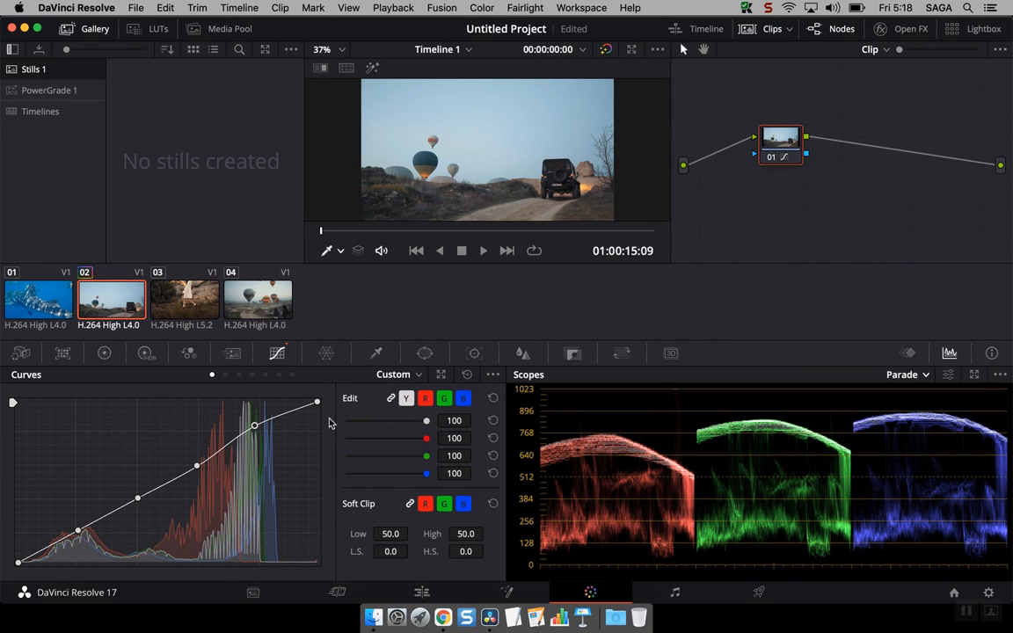
click(470, 376)
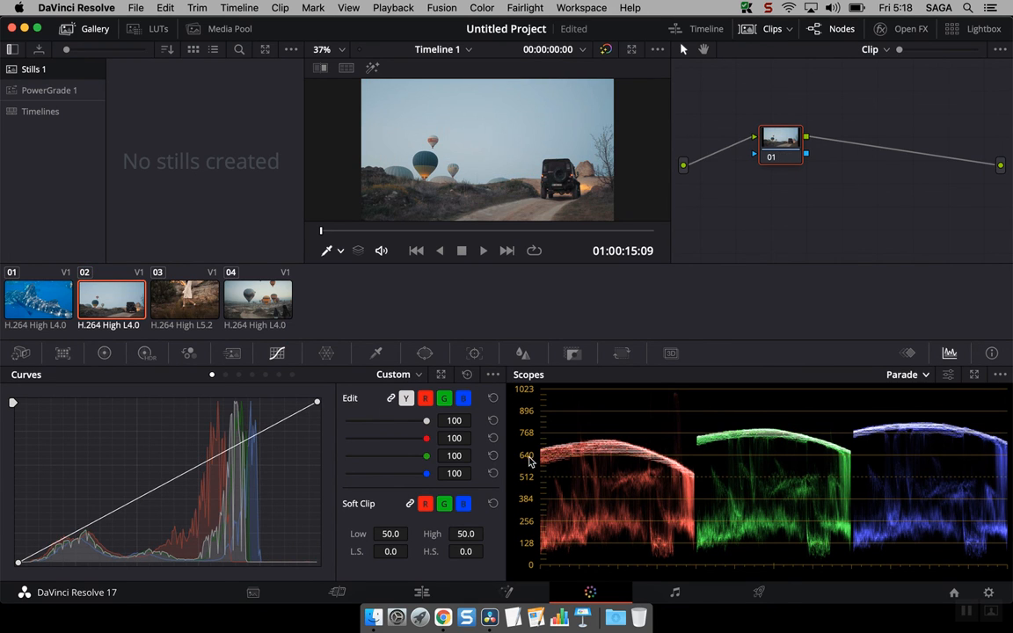